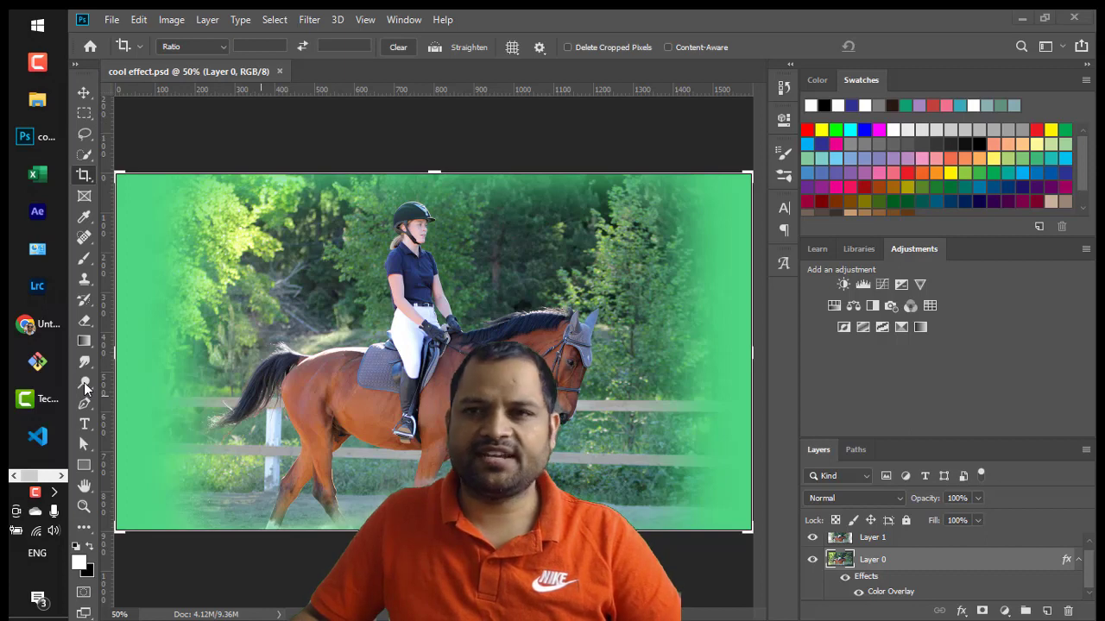
Preview the Color and Paths panels, then return to the Swatches and Layers panels
left_click(816, 79)
left_click(861, 79)
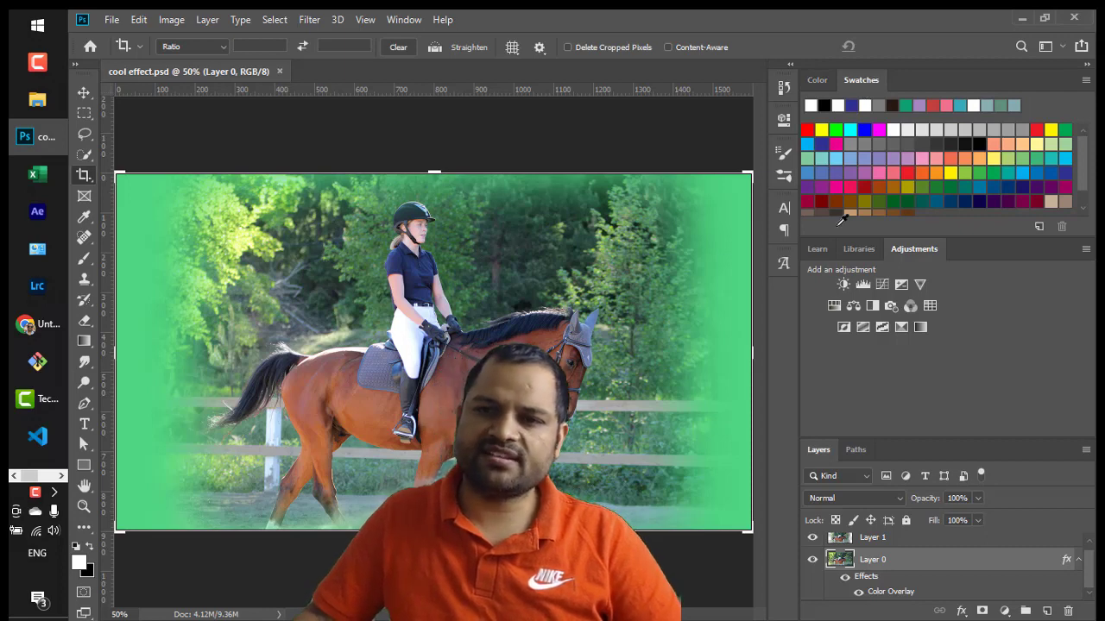
left_click(857, 447)
left_click(825, 449)
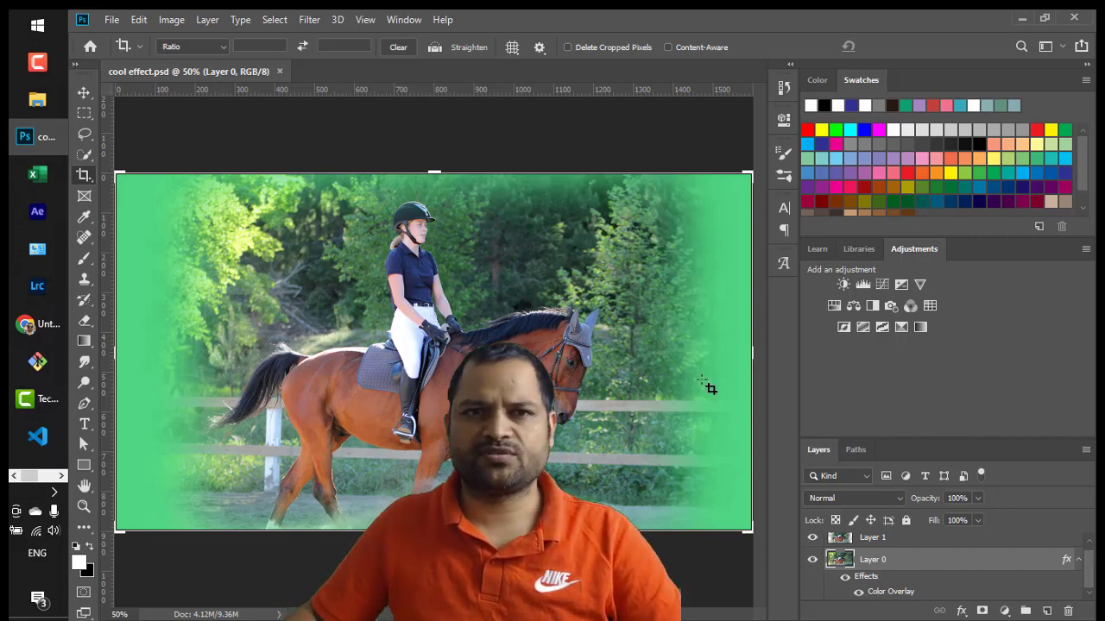
Switch the workspace to Photography from the Window menu
left_click(393, 22)
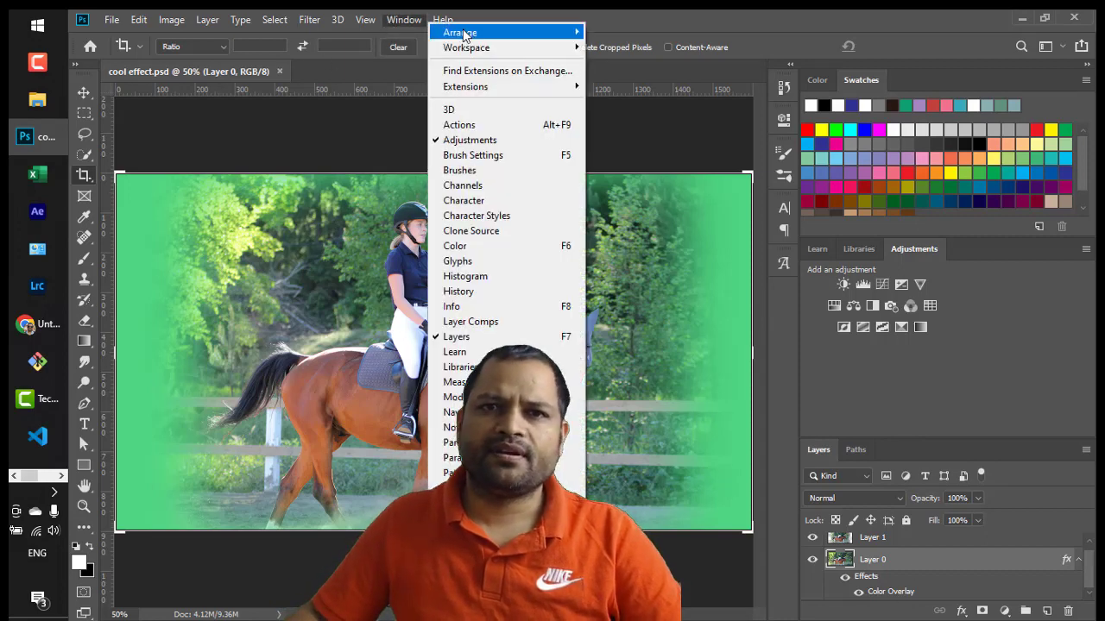
mouse_move(496, 49)
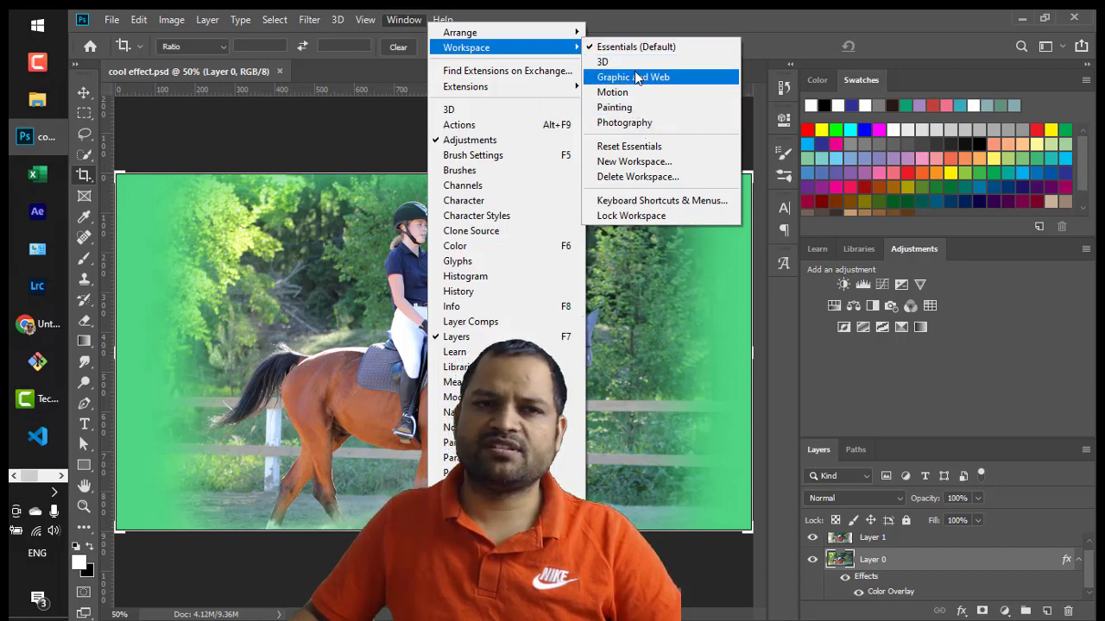
left_click(630, 127)
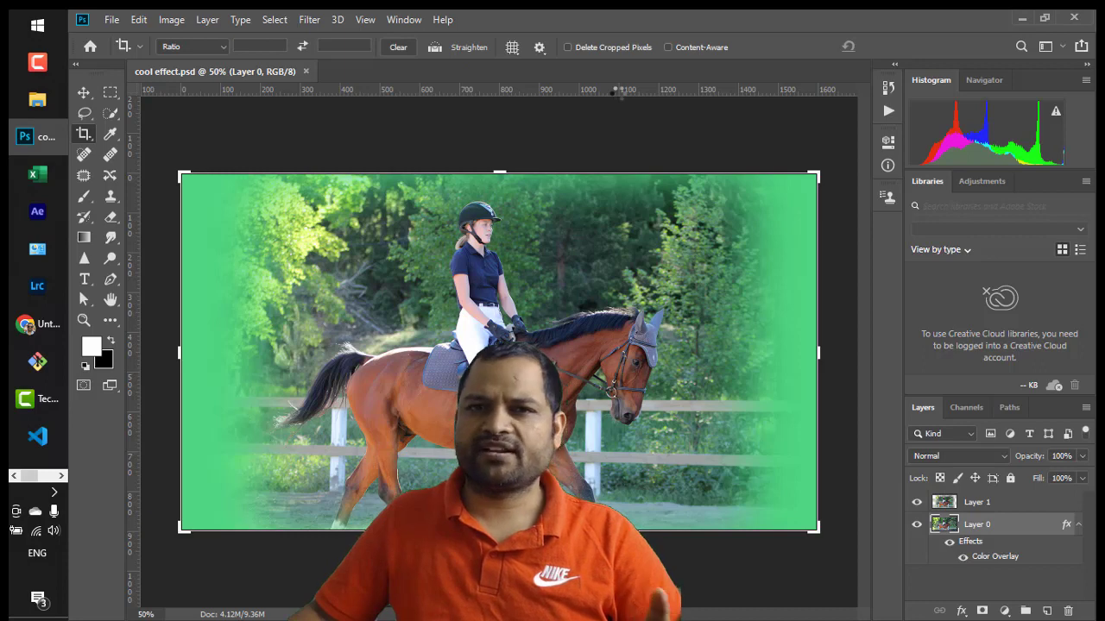
Switch back to the Essentials workspace and close the Layers panel
left_click(398, 20)
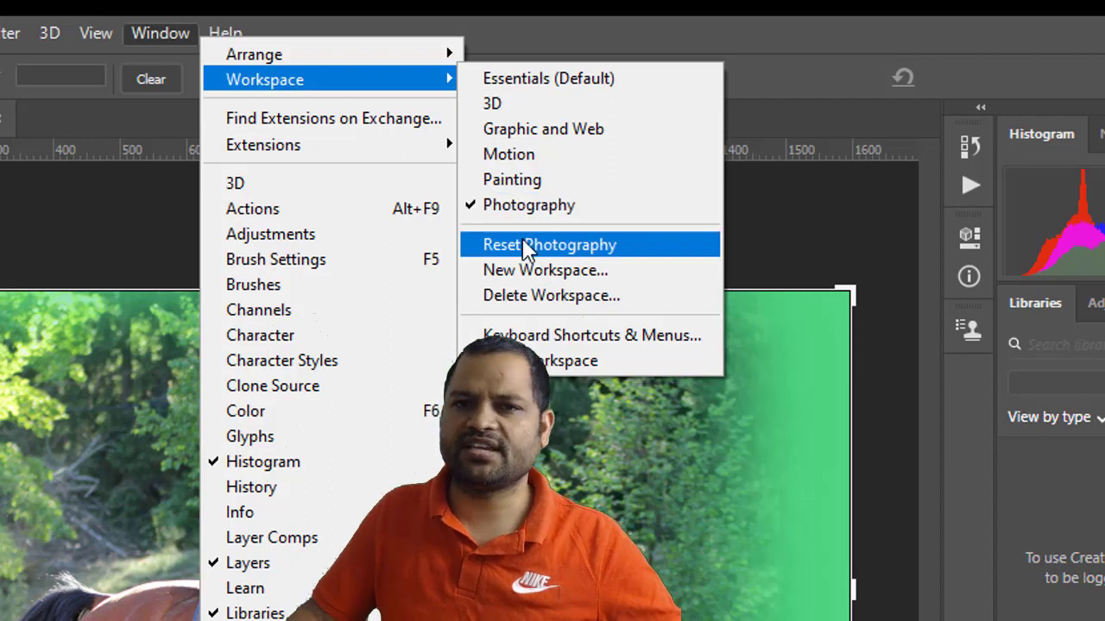
left_click(505, 79)
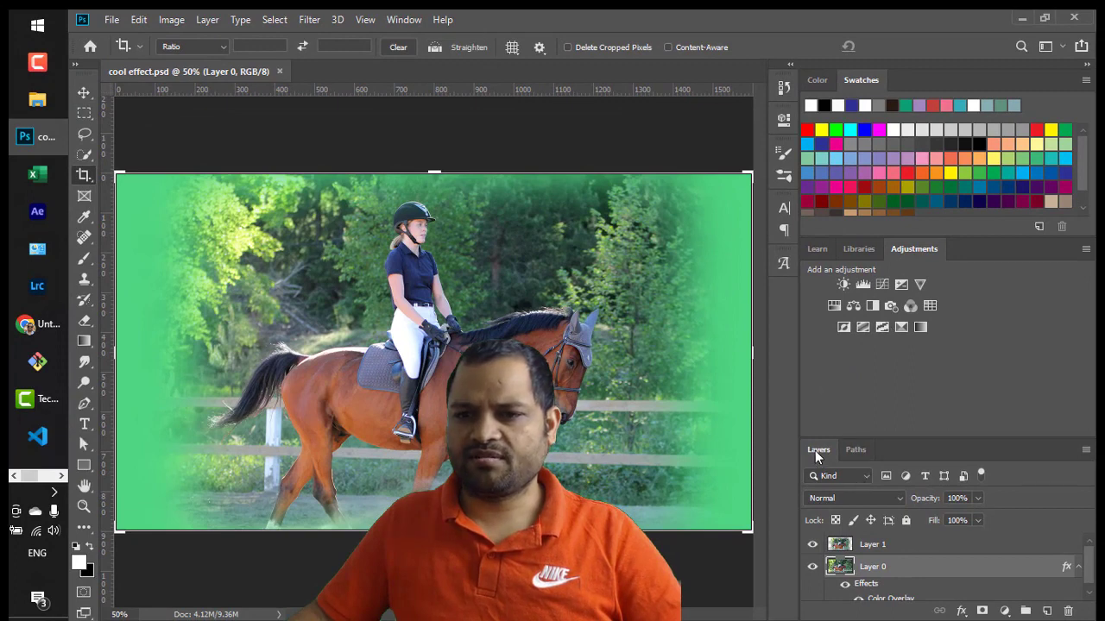
right_click(814, 450)
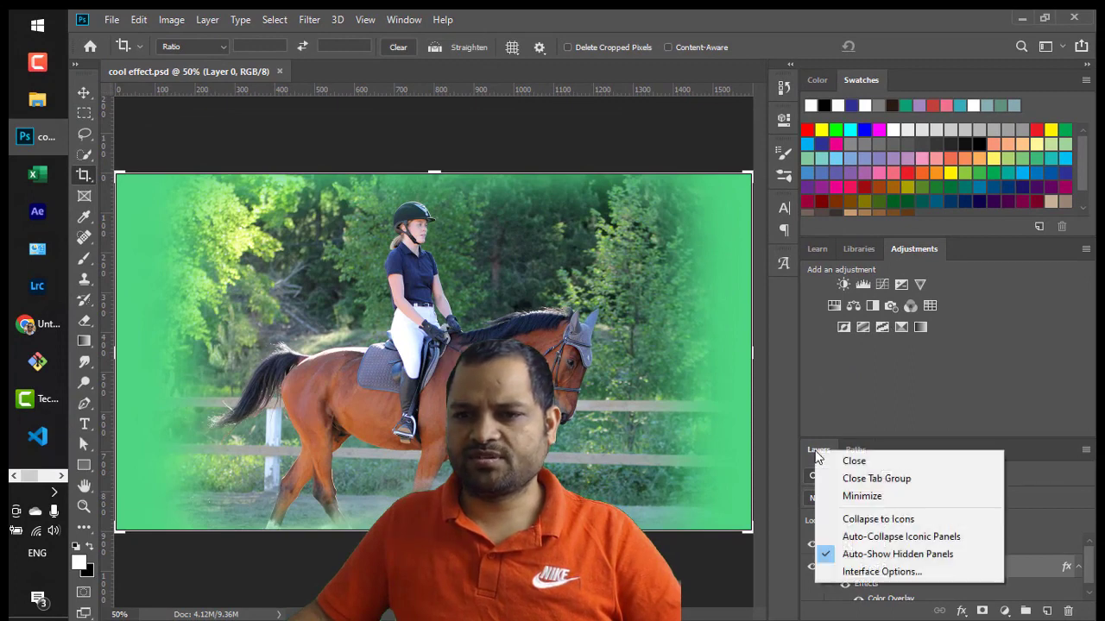
left_click(850, 459)
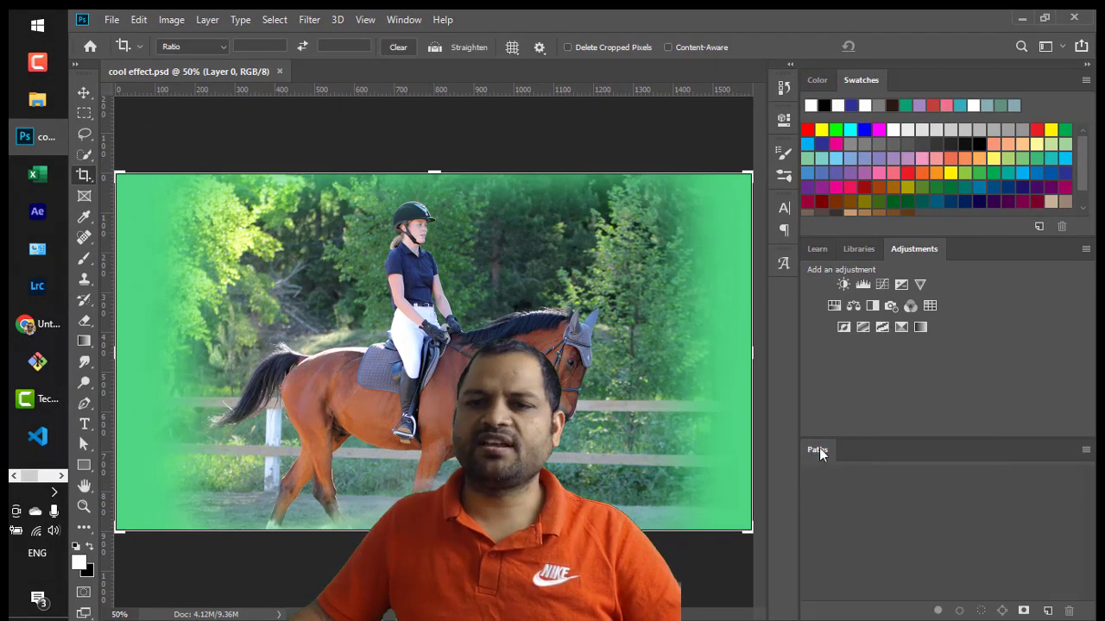
Reset the Essentials workspace to its default panel layout
left_click(409, 22)
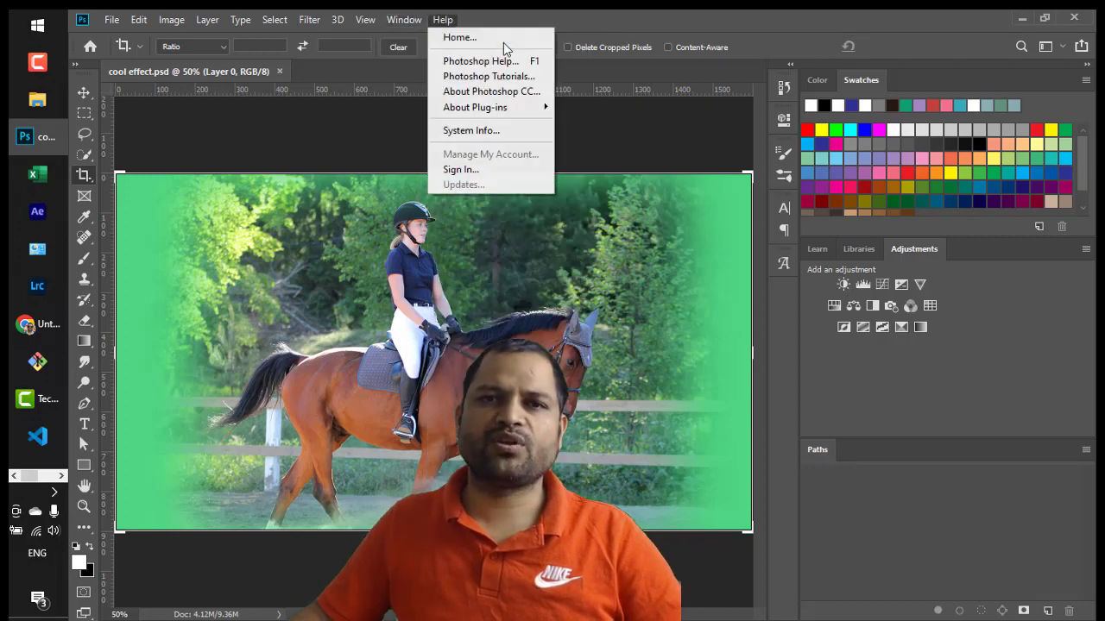
mouse_move(493, 47)
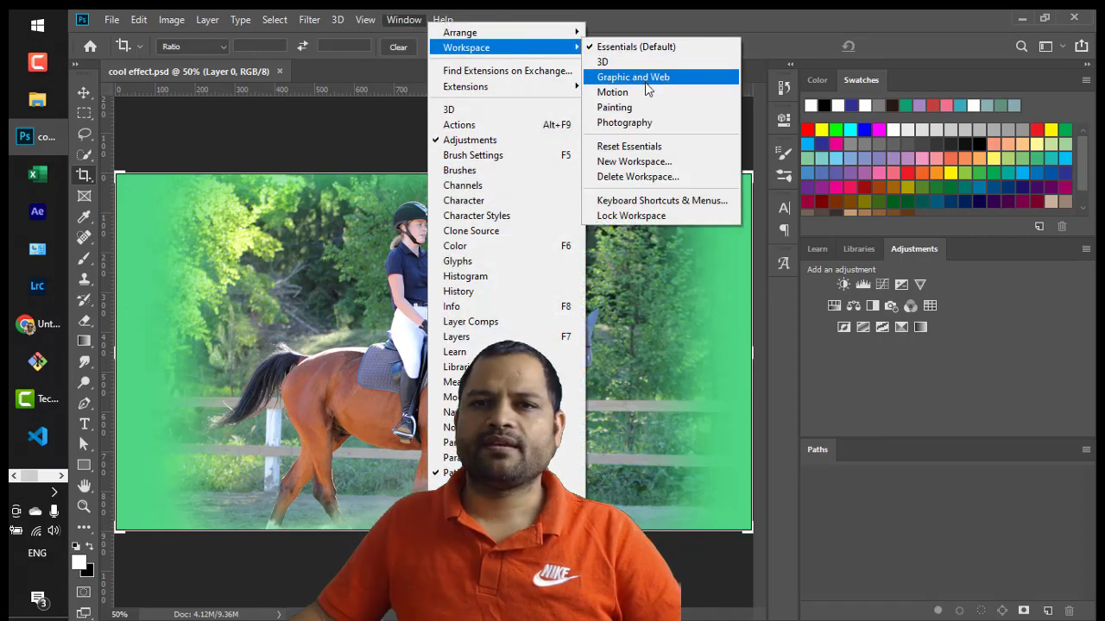
left_click(681, 151)
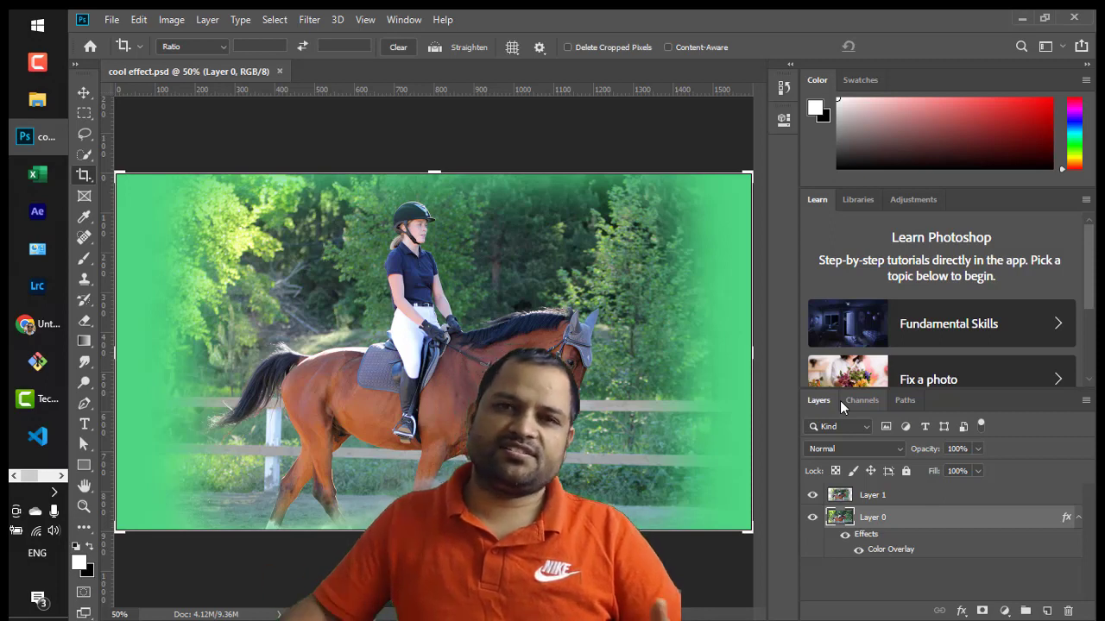
left_click(402, 22)
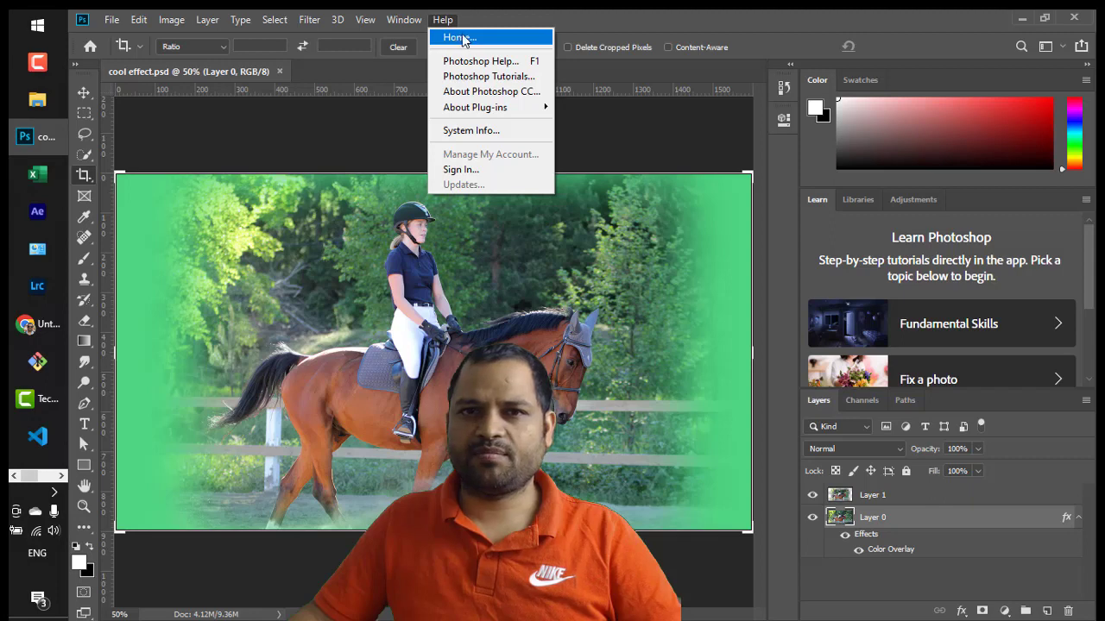
mouse_move(547, 48)
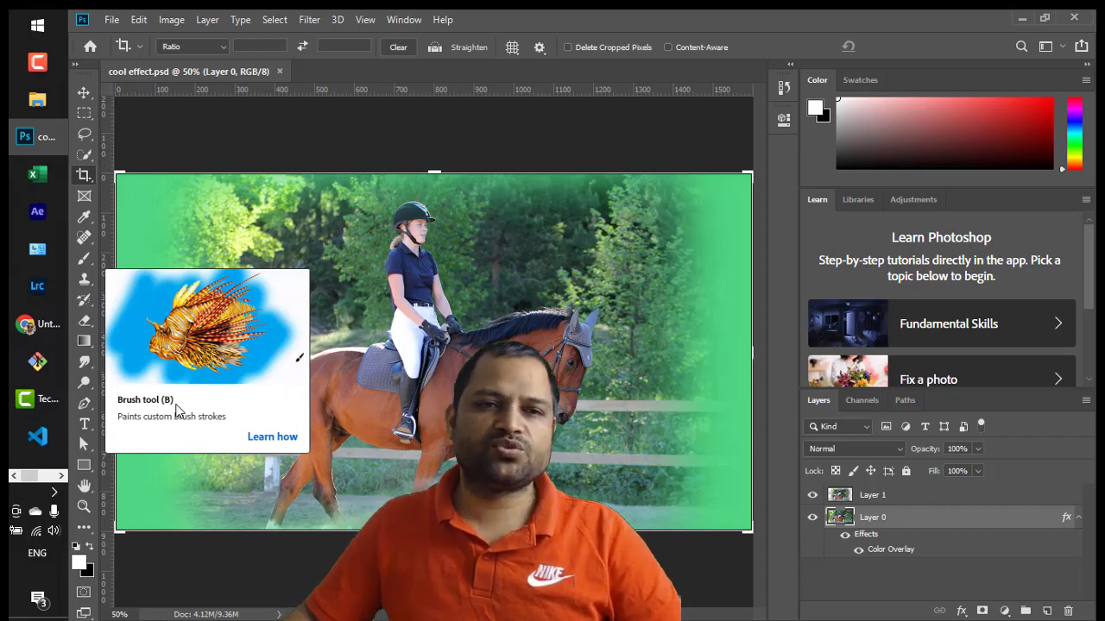
Select the Brush tool, briefly try the Rectangular Marquee, then reselect the Brush
left_click(84, 175)
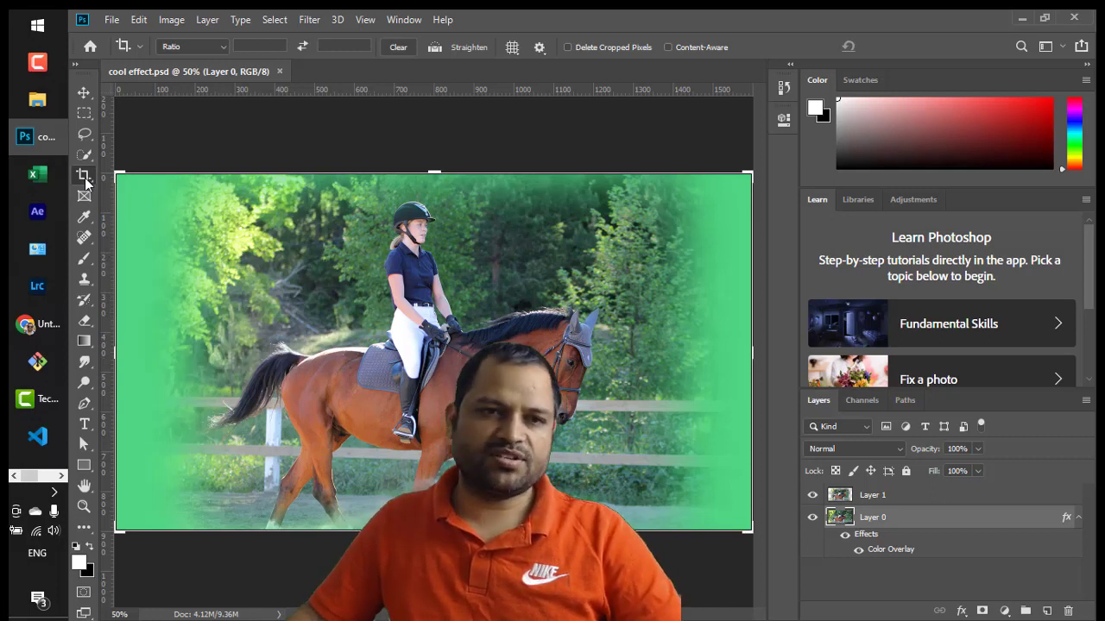
key("b")
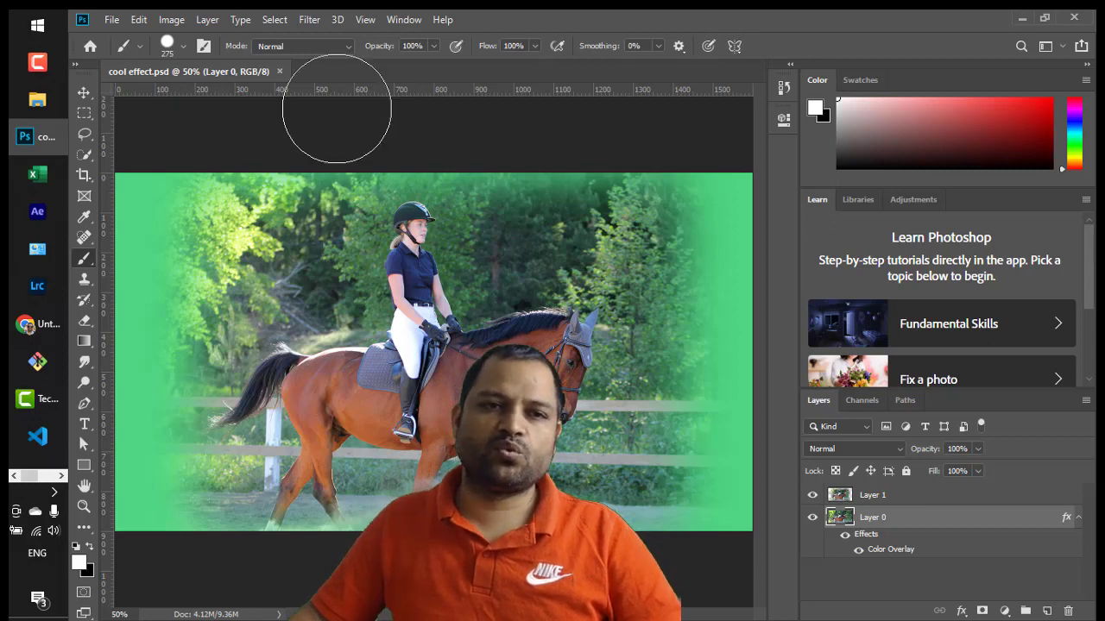
left_click(84, 116)
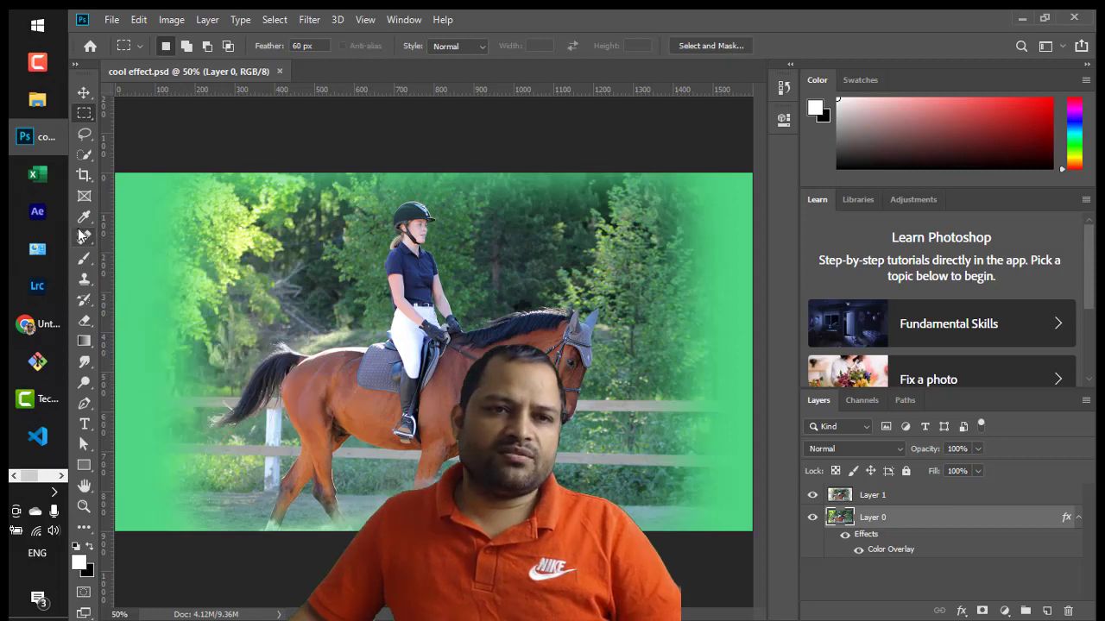
left_click(82, 261)
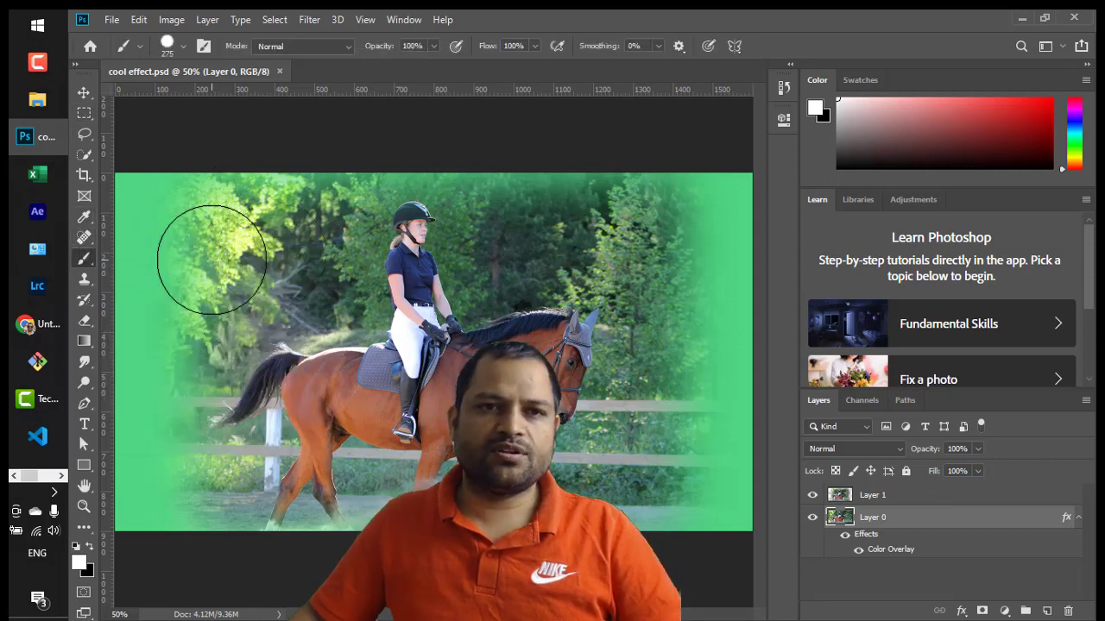
Set the brush to a soft round tip at 94 px with 29% hardness
left_click(183, 47)
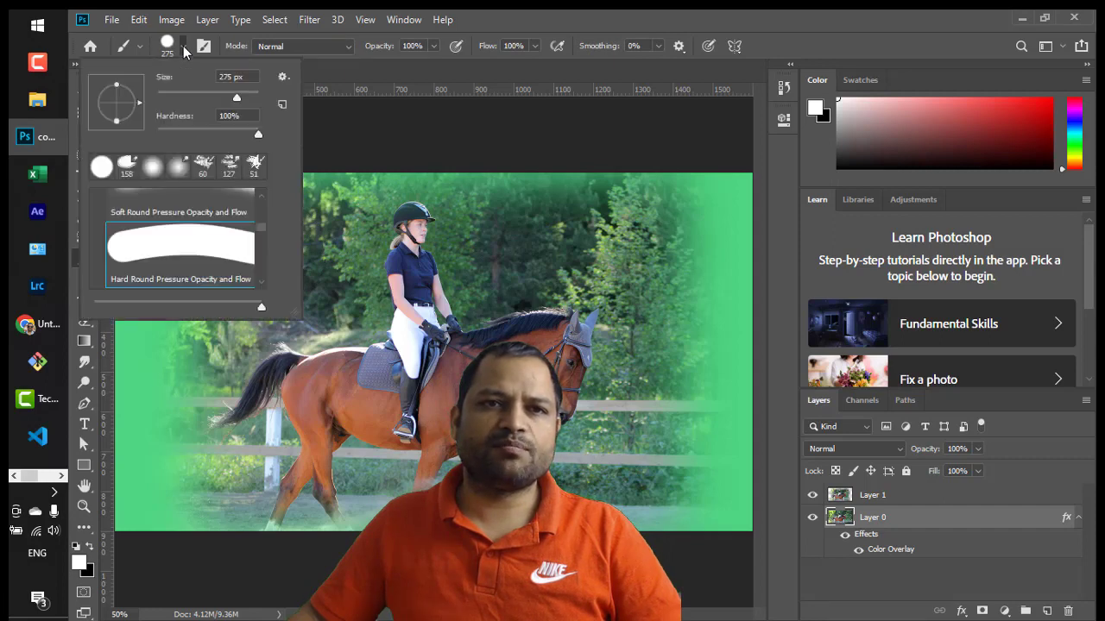
left_click(186, 93)
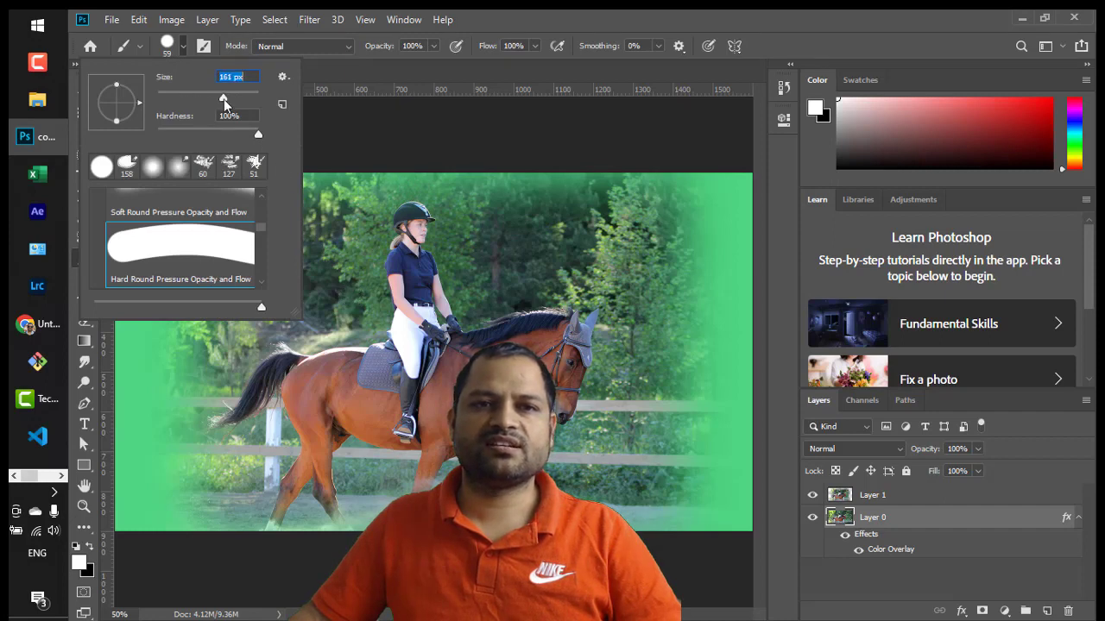
left_click(224, 101)
left_click(205, 97)
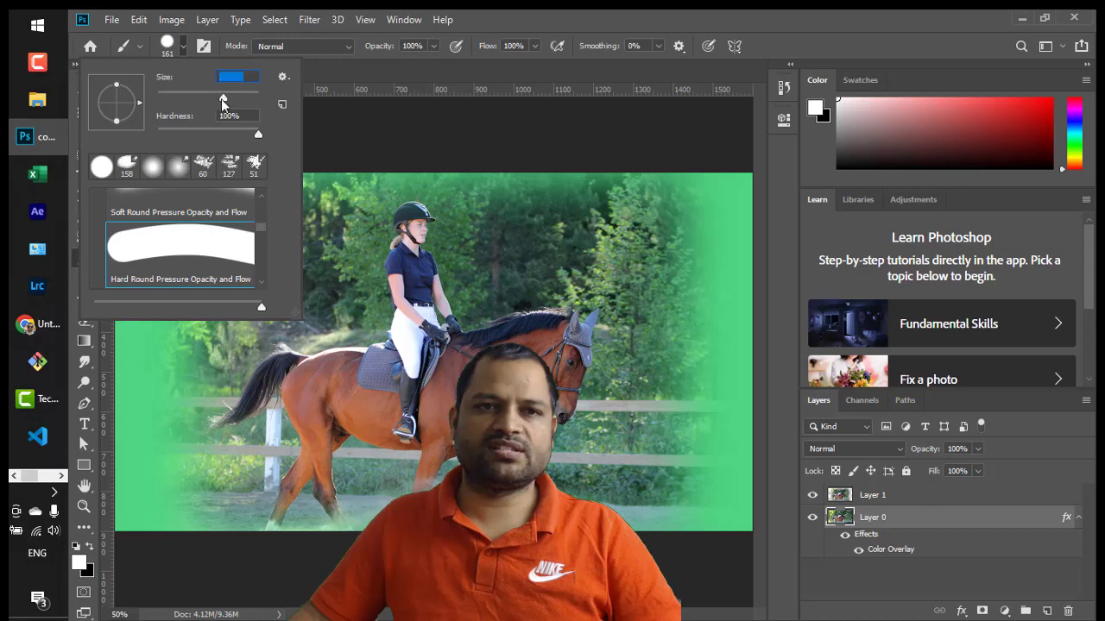
left_click_drag(258, 135, 235, 135)
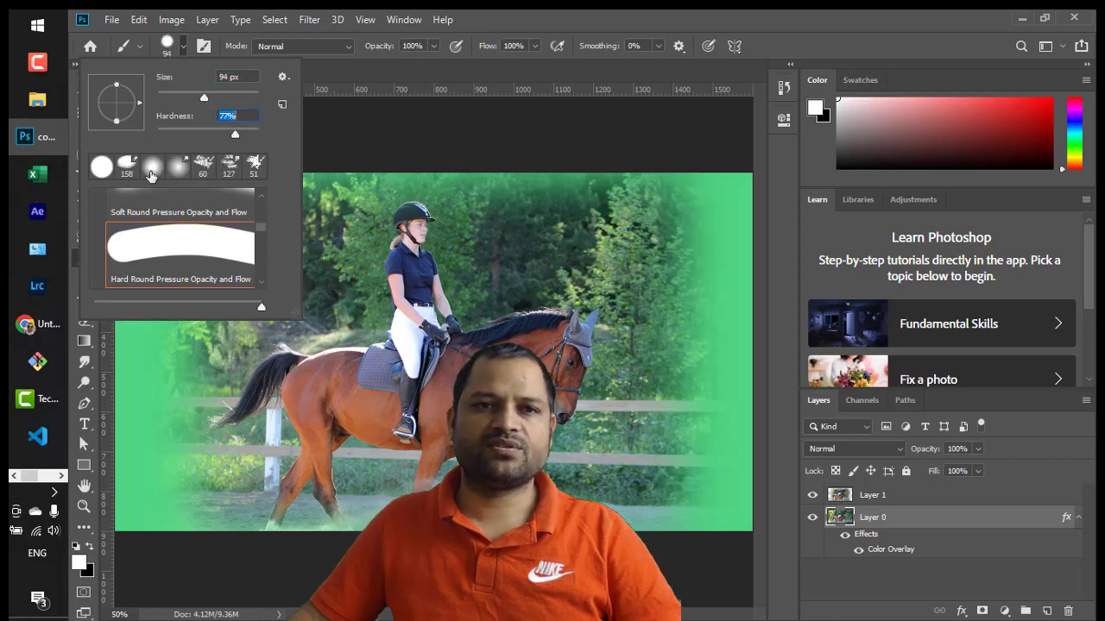
left_click(154, 170)
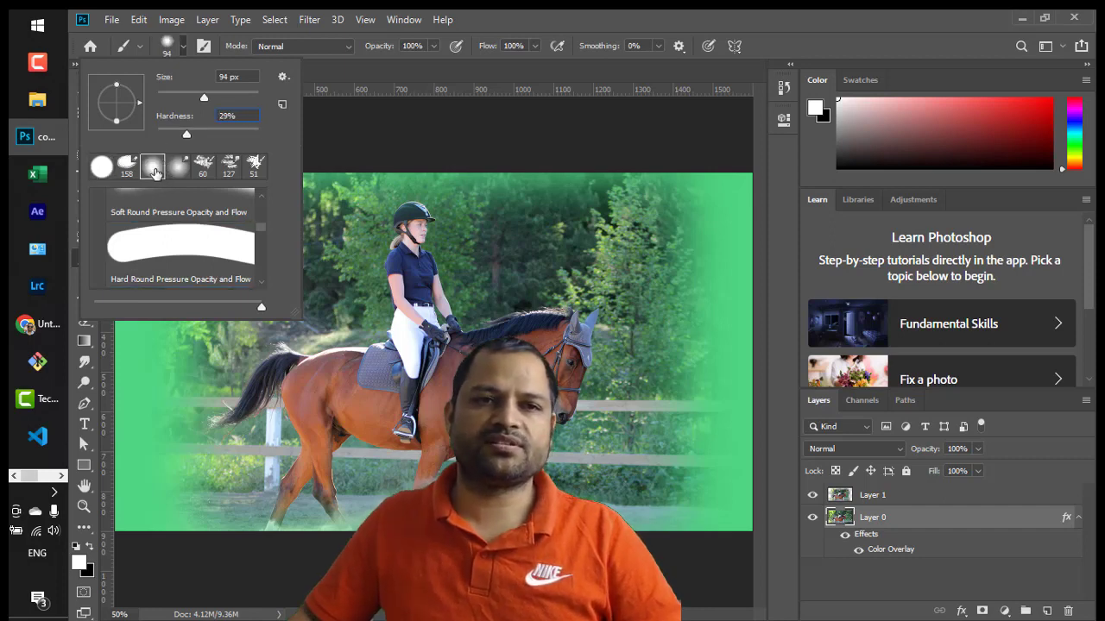
left_click(464, 197)
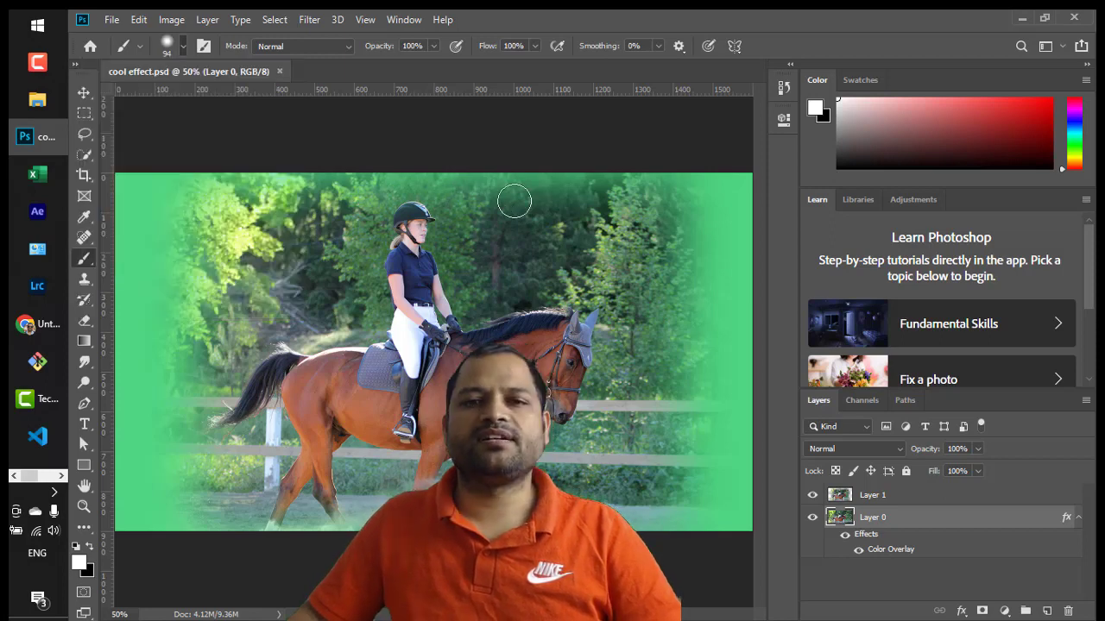
Select Layer 1, paint a white soft patch at upper left, then sweep red strokes across
left_click(475, 239)
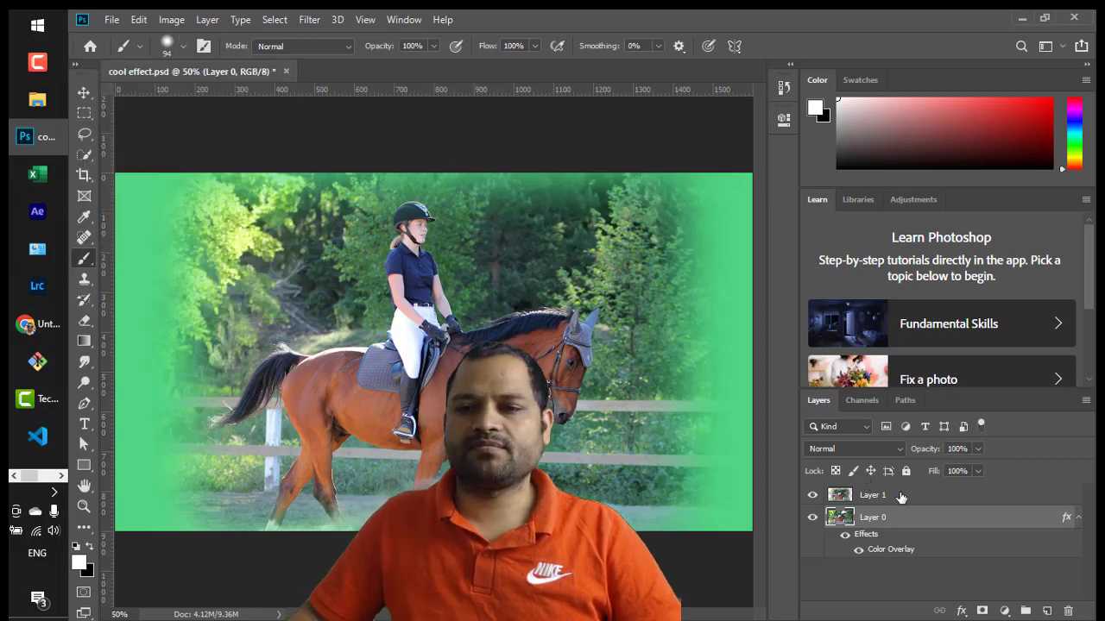
left_click(900, 497)
left_click_drag(345, 218, 184, 280)
mouse_move(320, 249)
left_mouse_down()
mouse_move(173, 315)
mouse_move(318, 271)
mouse_move(233, 332)
mouse_move(298, 326)
mouse_move(370, 295)
mouse_move(343, 267)
mouse_move(304, 300)
mouse_move(324, 275)
mouse_move(302, 248)
mouse_move(184, 244)
mouse_move(367, 205)
mouse_move(204, 216)
left_mouse_up()
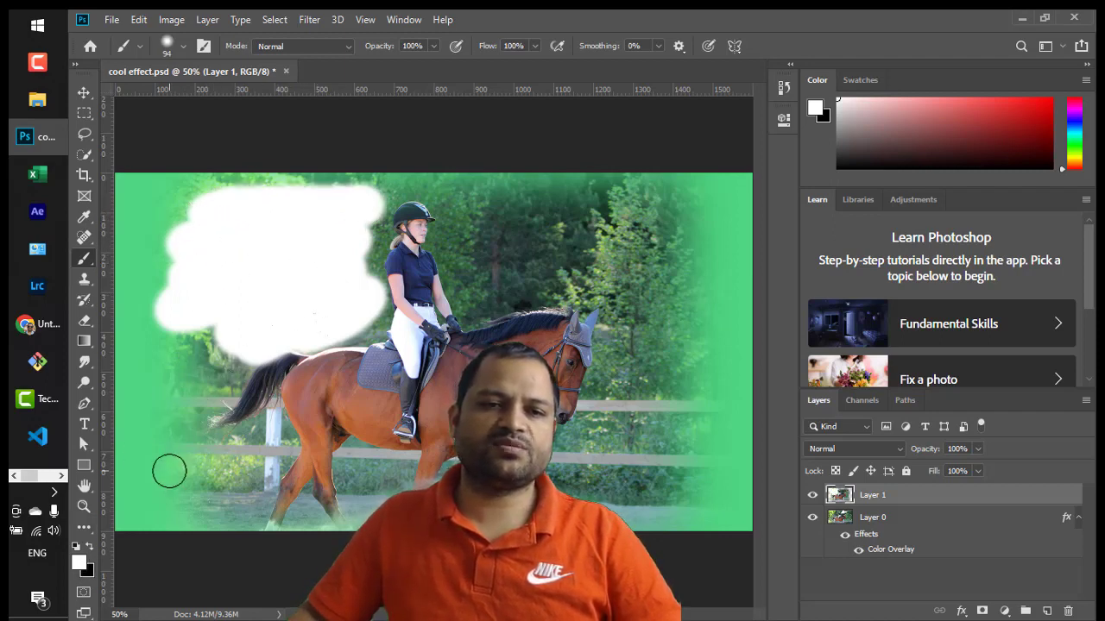
mouse_move(227, 311)
left_mouse_down()
mouse_move(188, 366)
mouse_move(219, 325)
left_mouse_up()
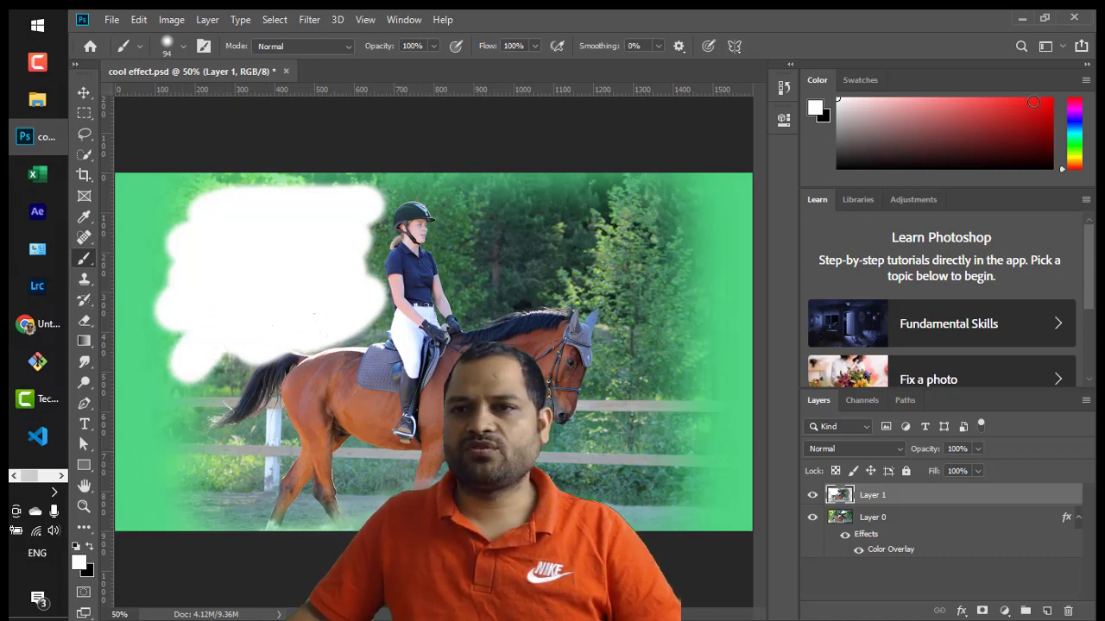
left_click(1043, 109)
mouse_move(399, 233)
left_mouse_down()
mouse_move(338, 255)
mouse_move(408, 229)
mouse_move(458, 178)
mouse_move(500, 291)
mouse_move(696, 284)
mouse_move(147, 510)
left_mouse_up()
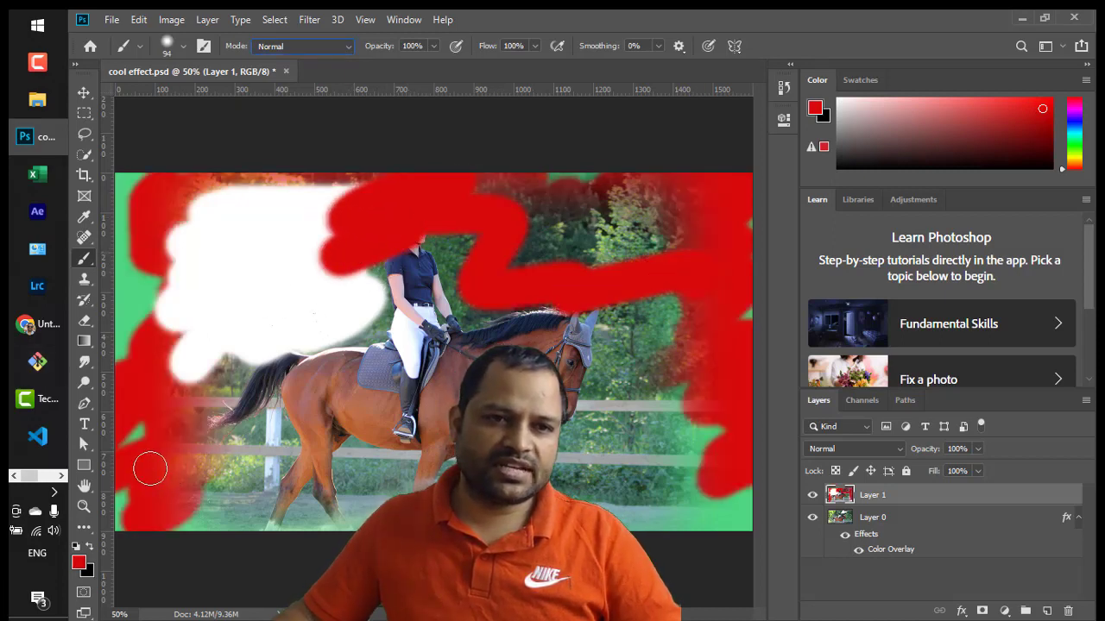
Add a horizontal text layer on the photo and type 'Hello'
left_click(83, 422)
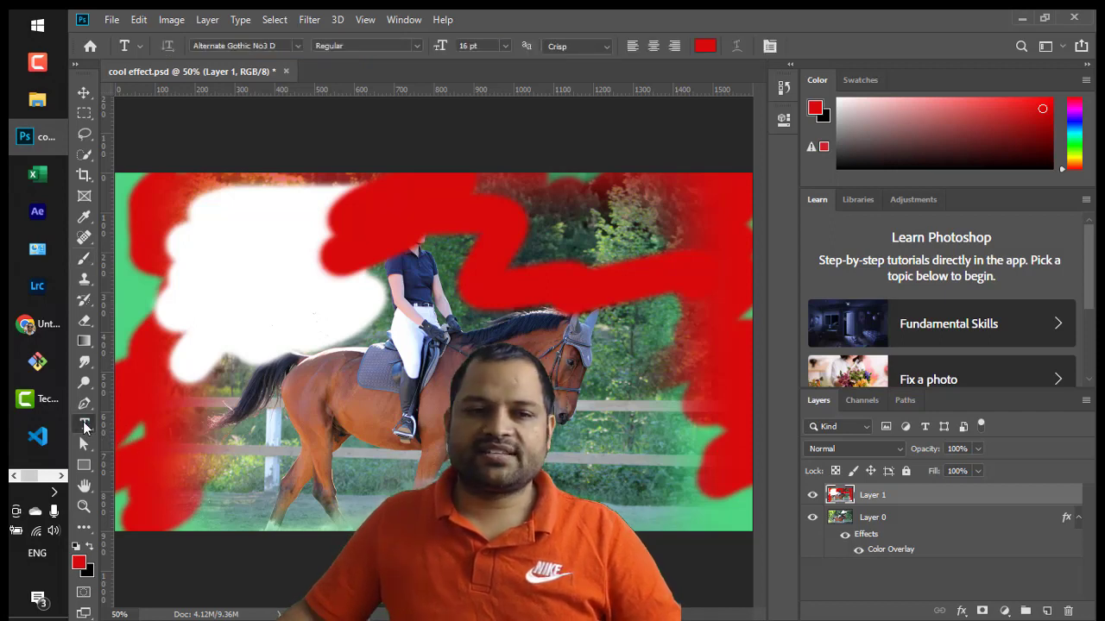
right_click(83, 421)
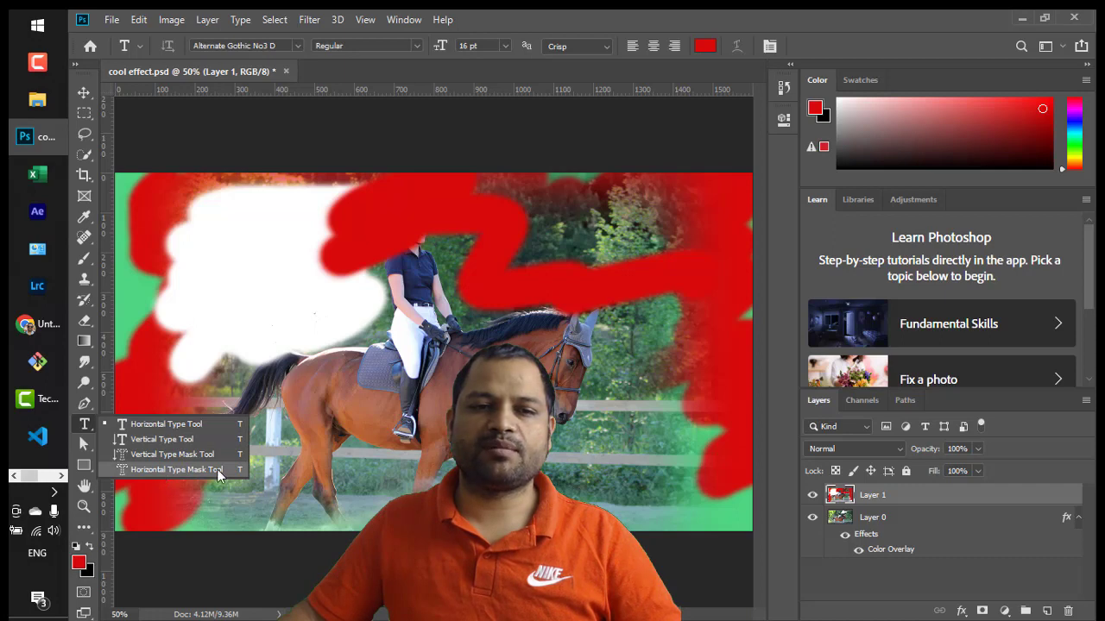
left_click(177, 425)
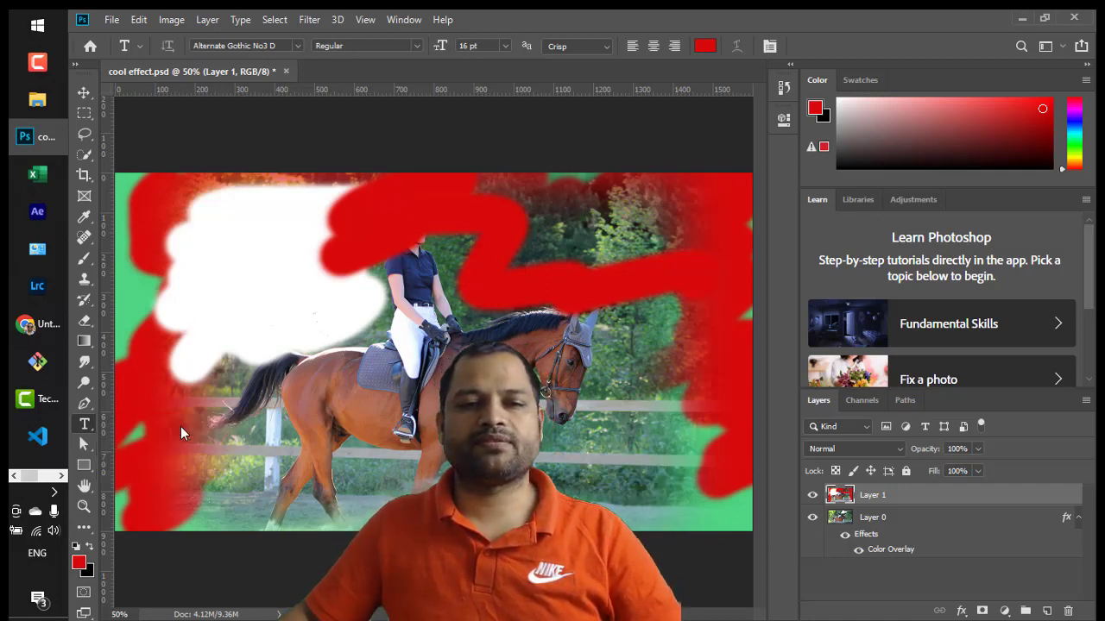
left_click(307, 451)
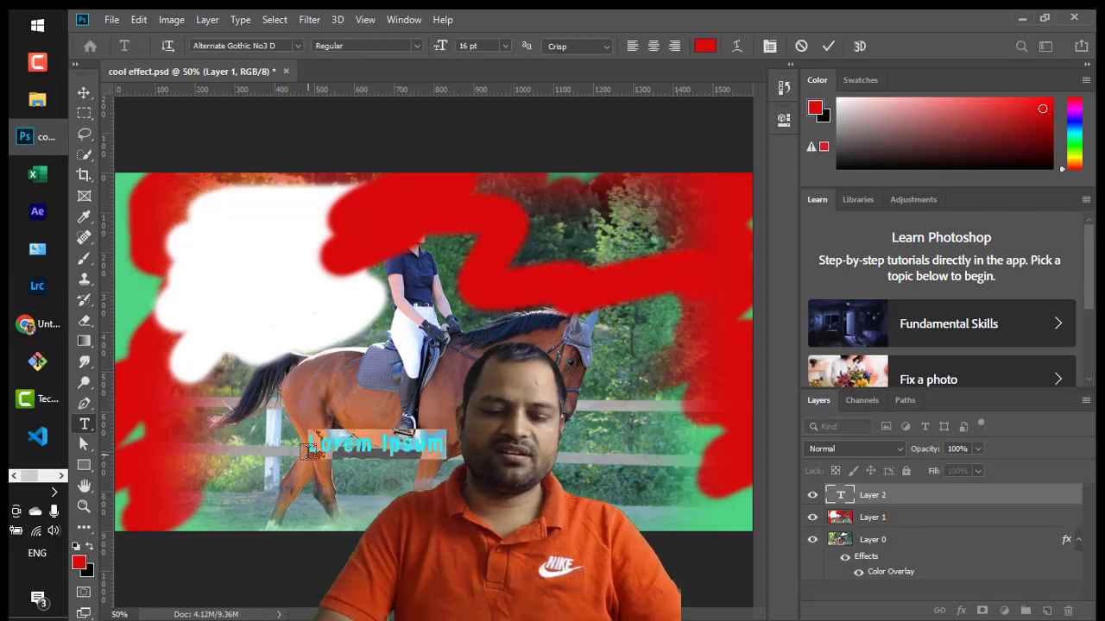
type("Hel")
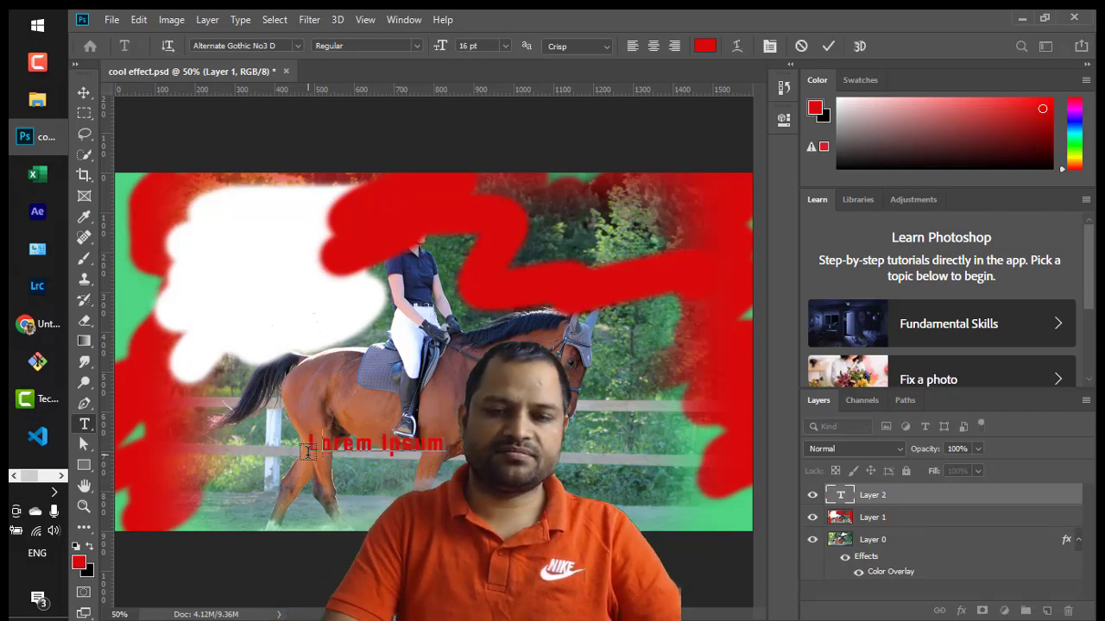
type("lo")
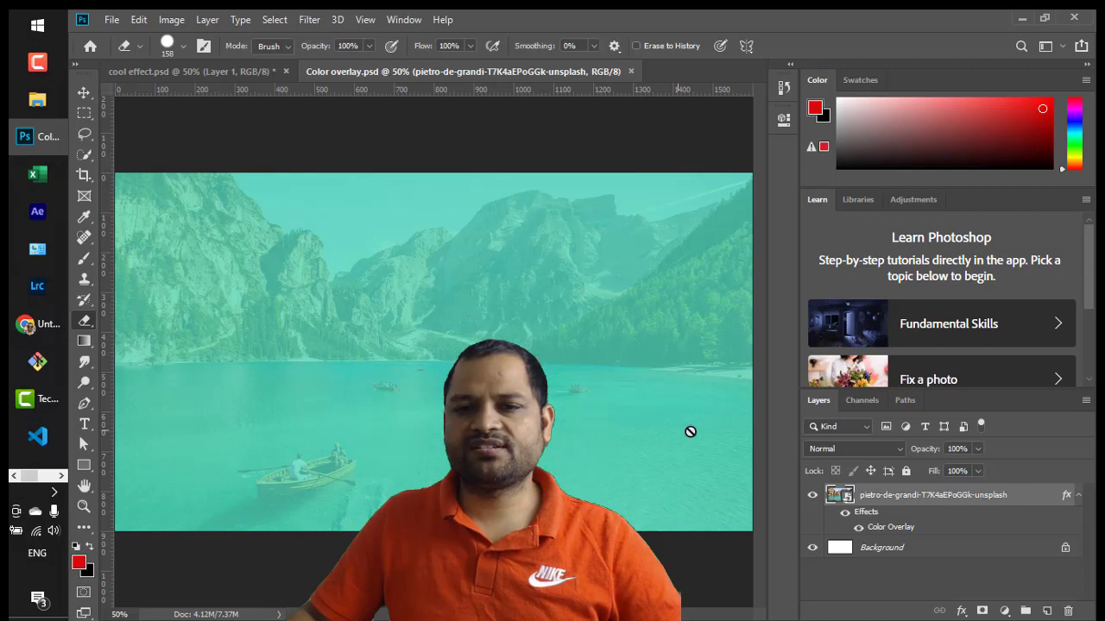
Rasterize the lake layer, erase a large irregular hole, and hide Background to show transparency
right_click(895, 504)
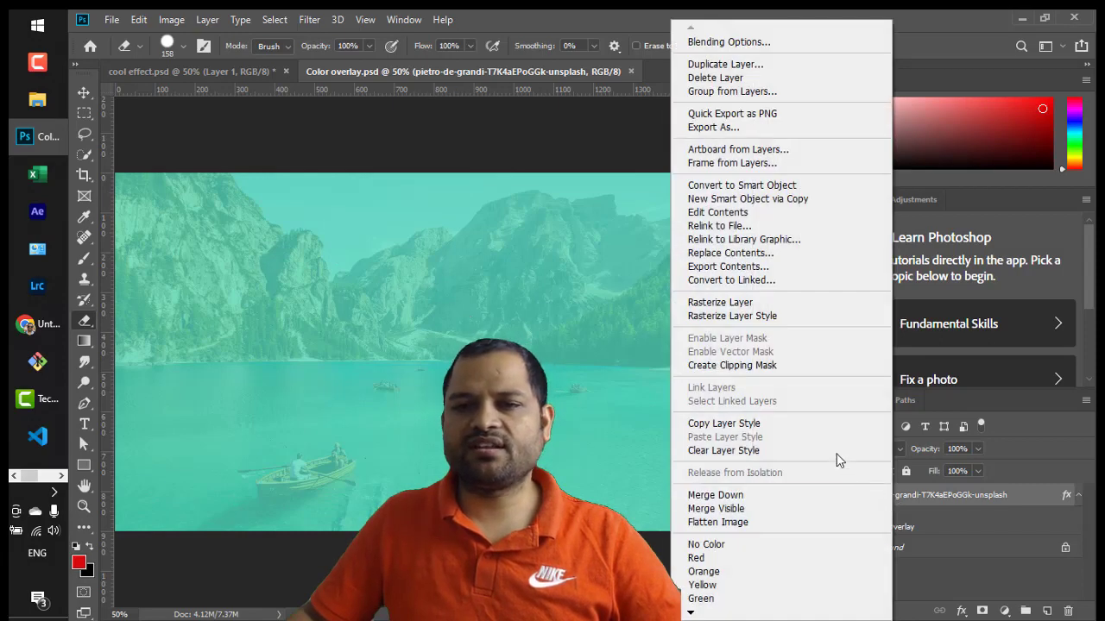
left_click(733, 301)
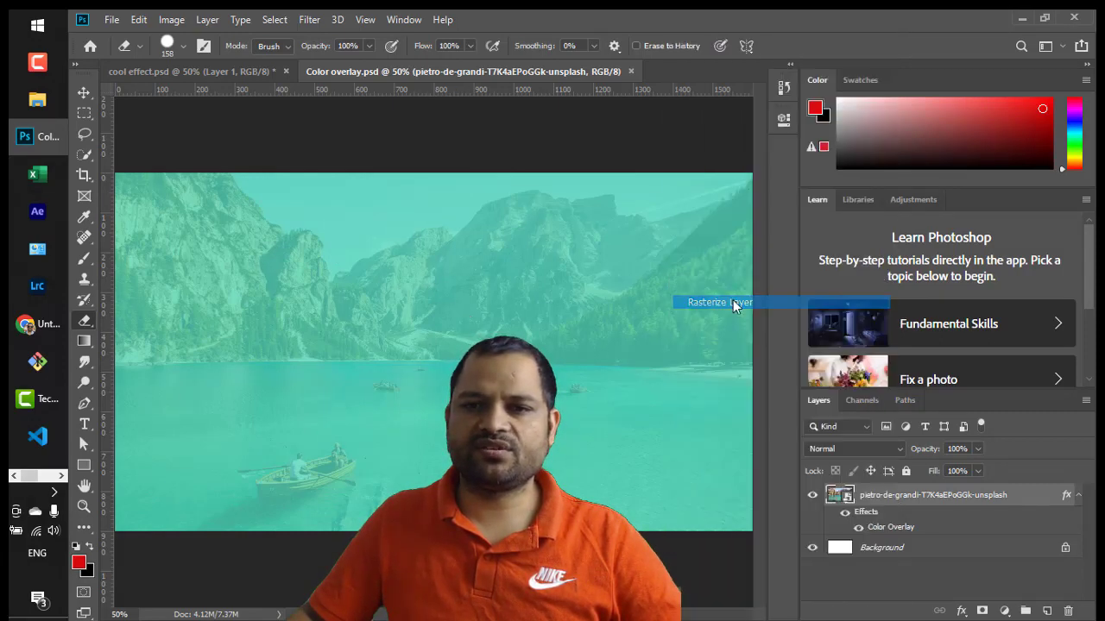
mouse_move(335, 273)
left_mouse_down()
mouse_move(240, 317)
mouse_move(453, 305)
mouse_move(352, 315)
mouse_move(241, 378)
mouse_move(428, 332)
left_mouse_up()
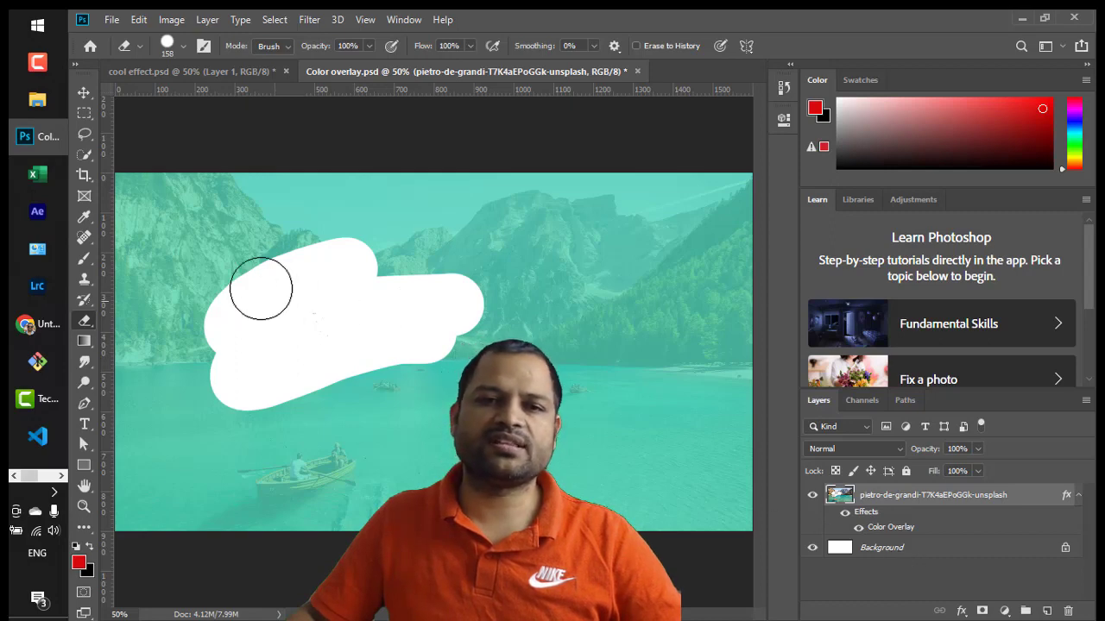
left_click(812, 549)
mouse_move(350, 310)
left_mouse_down()
mouse_move(469, 263)
mouse_move(485, 288)
mouse_move(383, 345)
mouse_move(514, 343)
mouse_move(373, 342)
mouse_move(373, 393)
mouse_move(540, 370)
mouse_move(477, 384)
mouse_move(304, 368)
mouse_move(381, 405)
mouse_move(470, 398)
left_mouse_up()
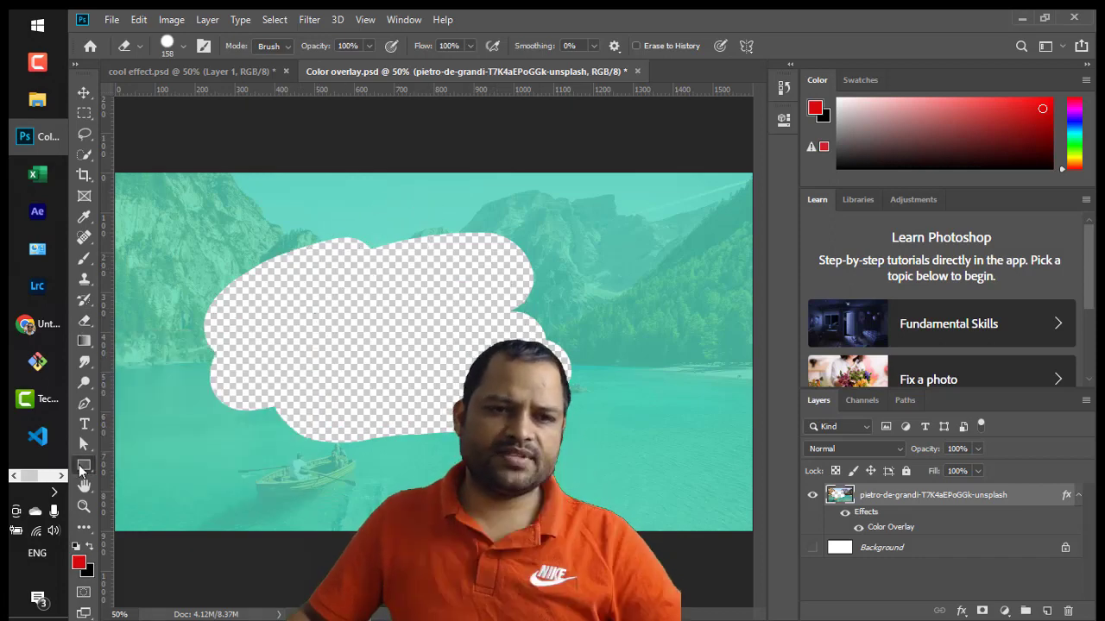
Draw an ellipse on the right side of the photo with the Ellipse Tool
left_click(78, 465)
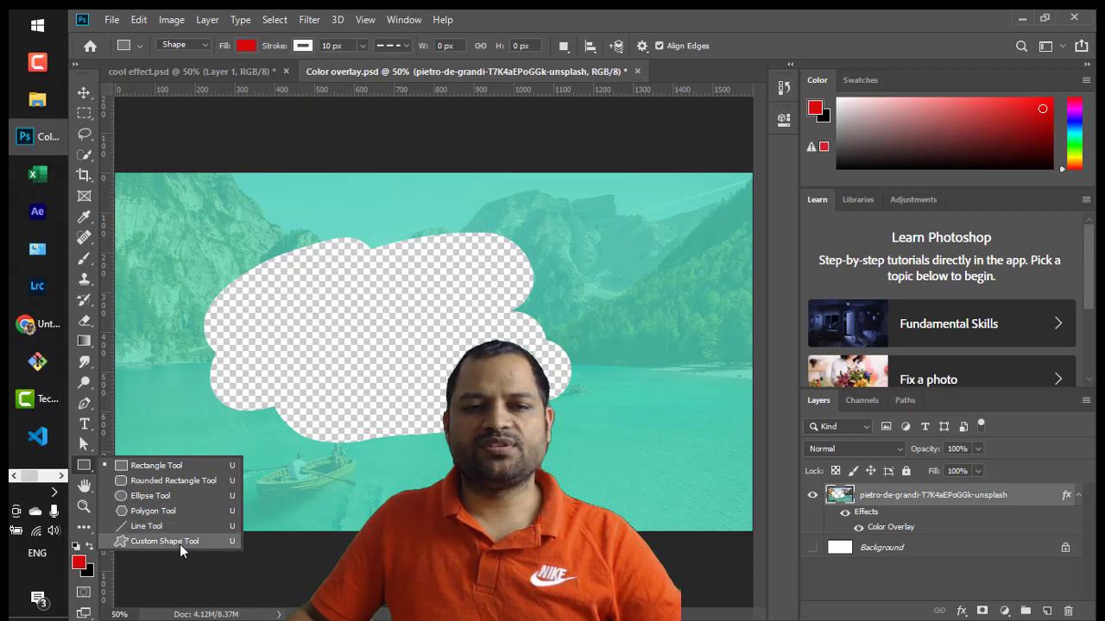
left_click(185, 497)
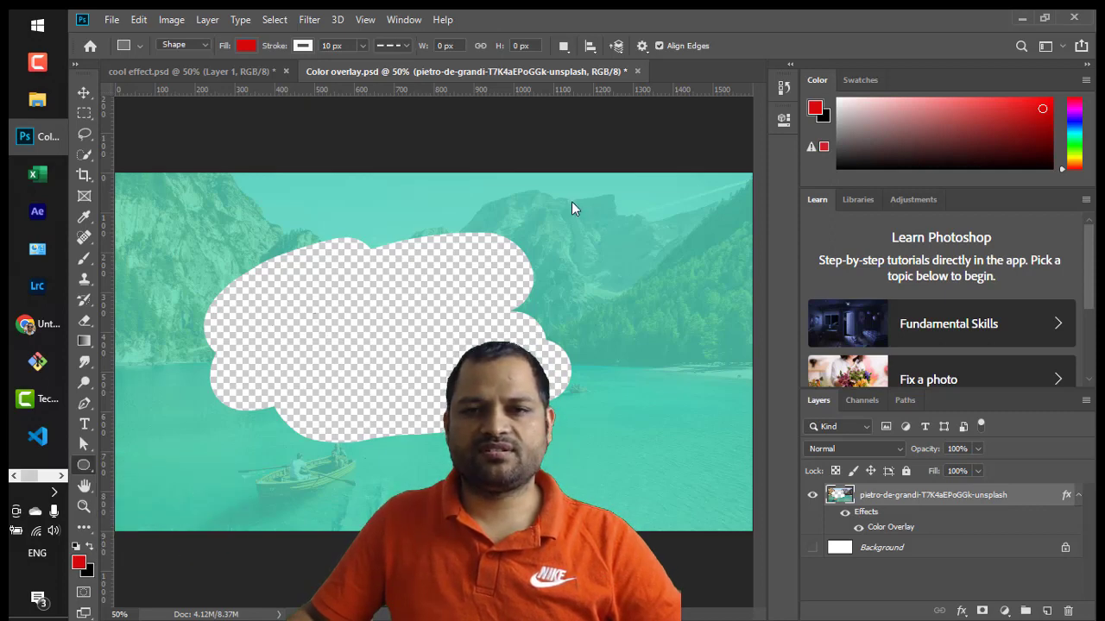
left_click_drag(571, 222, 715, 384)
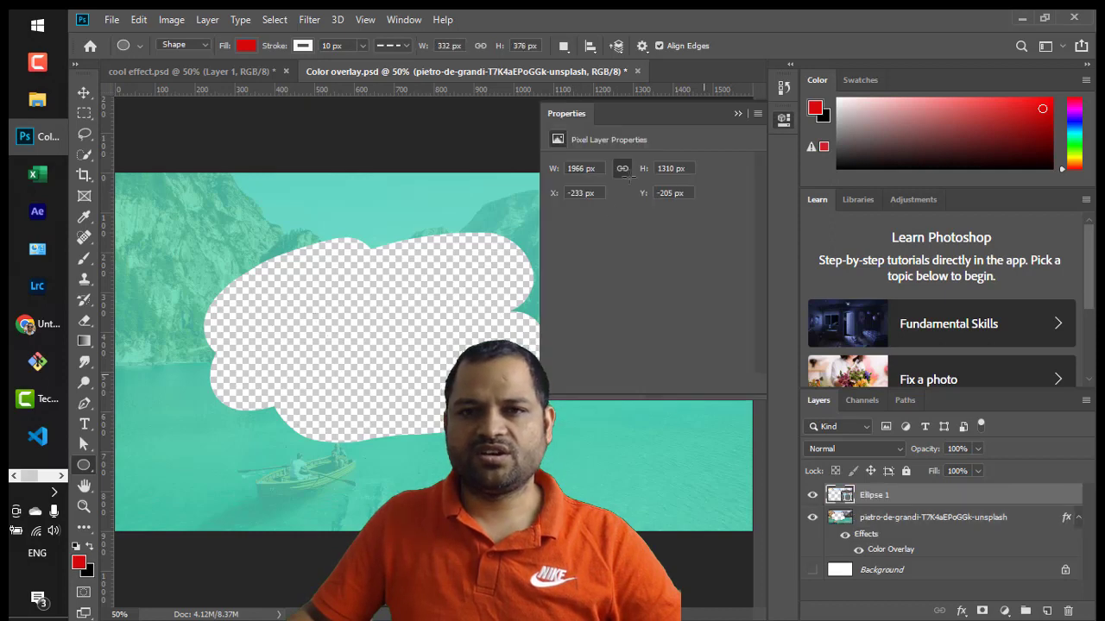
left_click(738, 113)
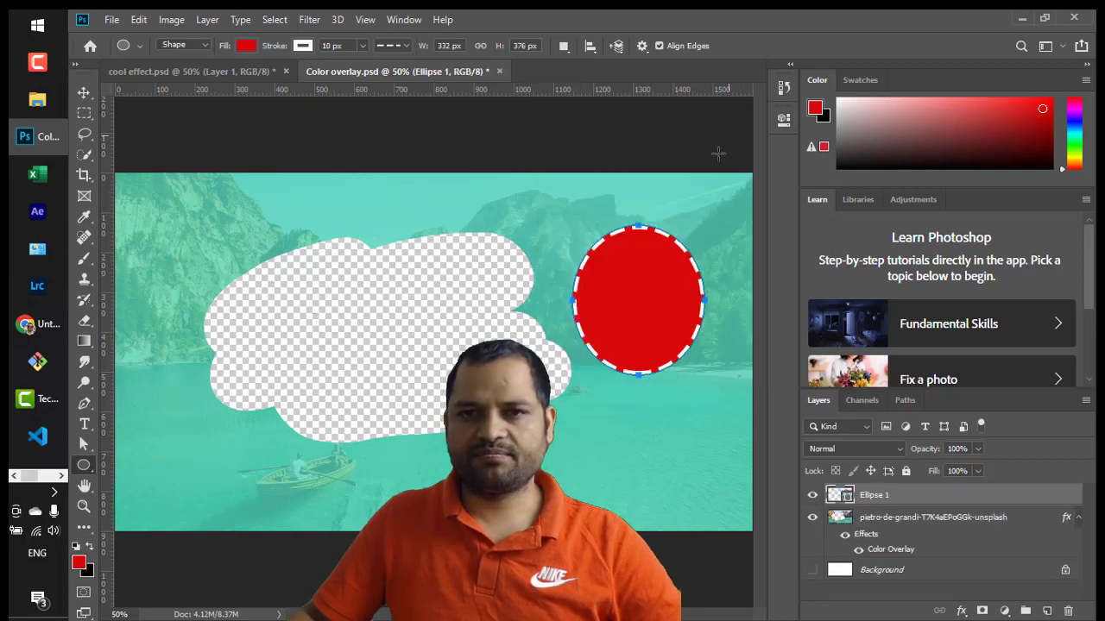
Set the ellipse's outline to a solid stroke
left_click(407, 46)
left_click(378, 101)
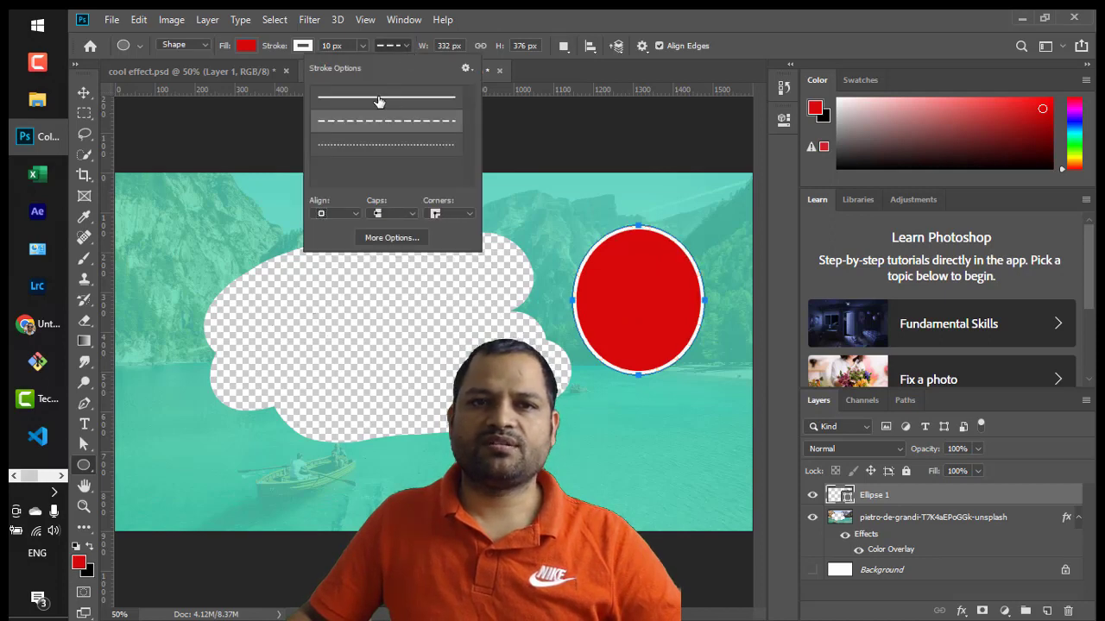
left_click(83, 467)
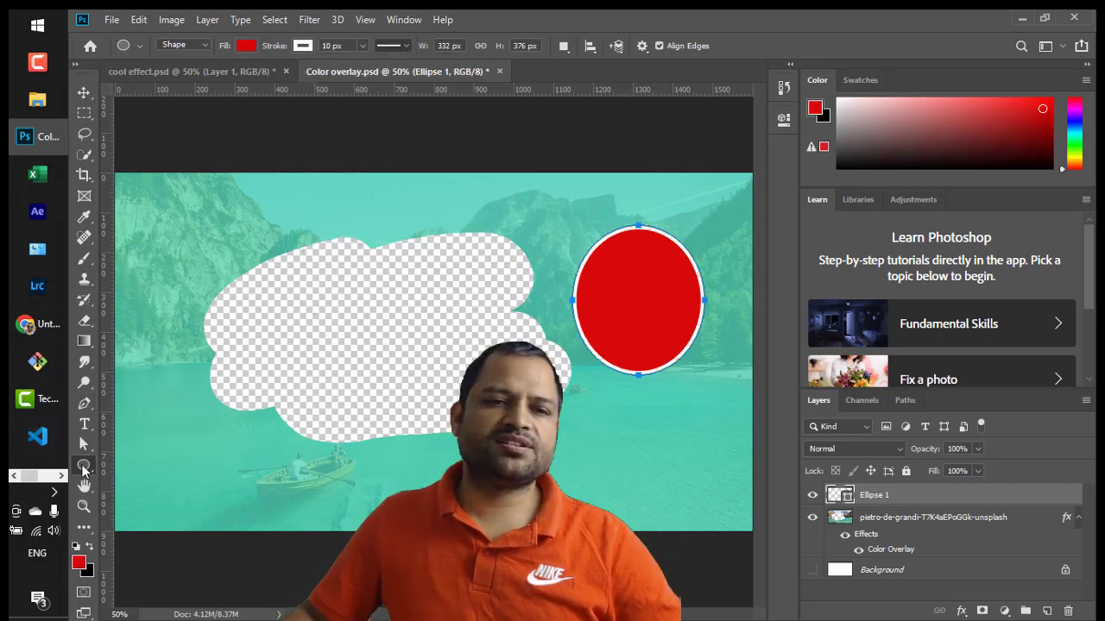
right_click(83, 467)
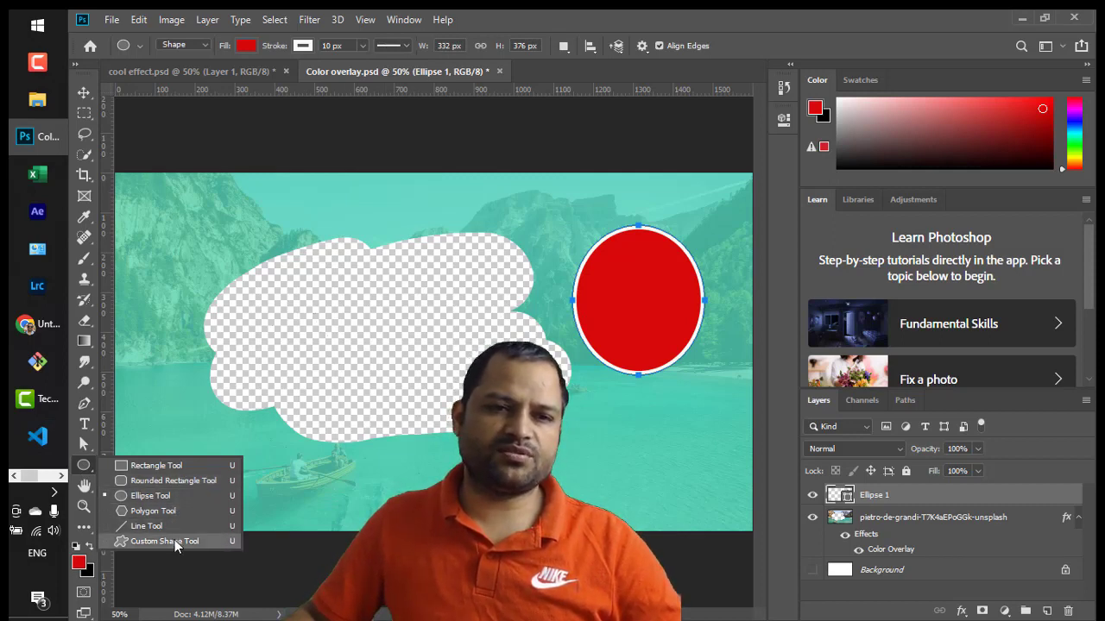
left_click(87, 116)
left_click(84, 134)
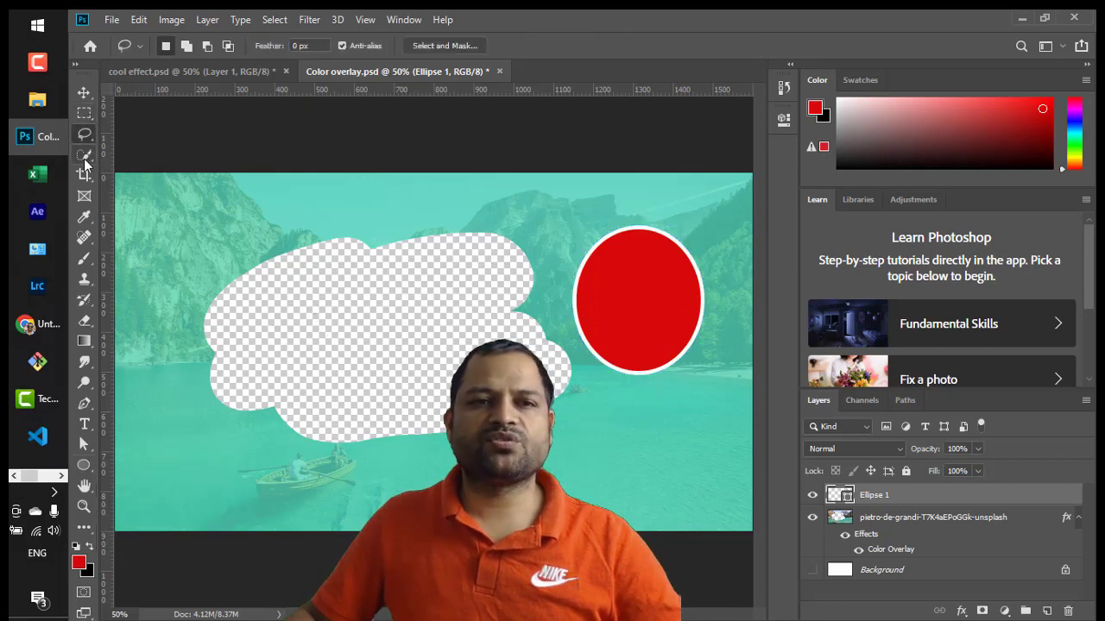
Drag a 60 px feathered rectangular selection over the upper-left mountains
left_click(84, 159)
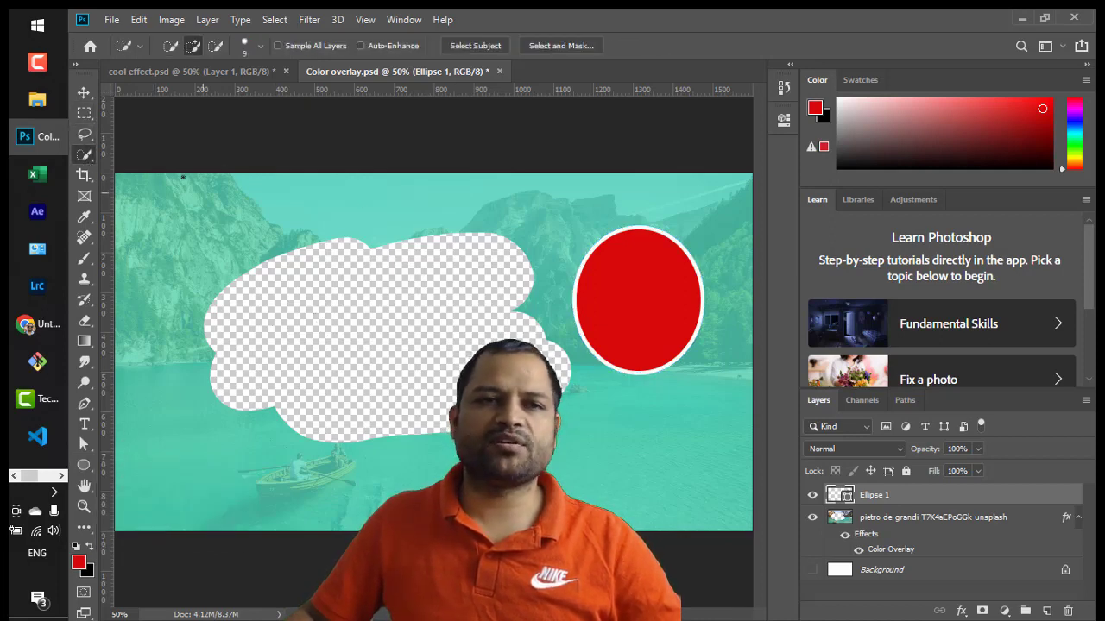
left_click(84, 114)
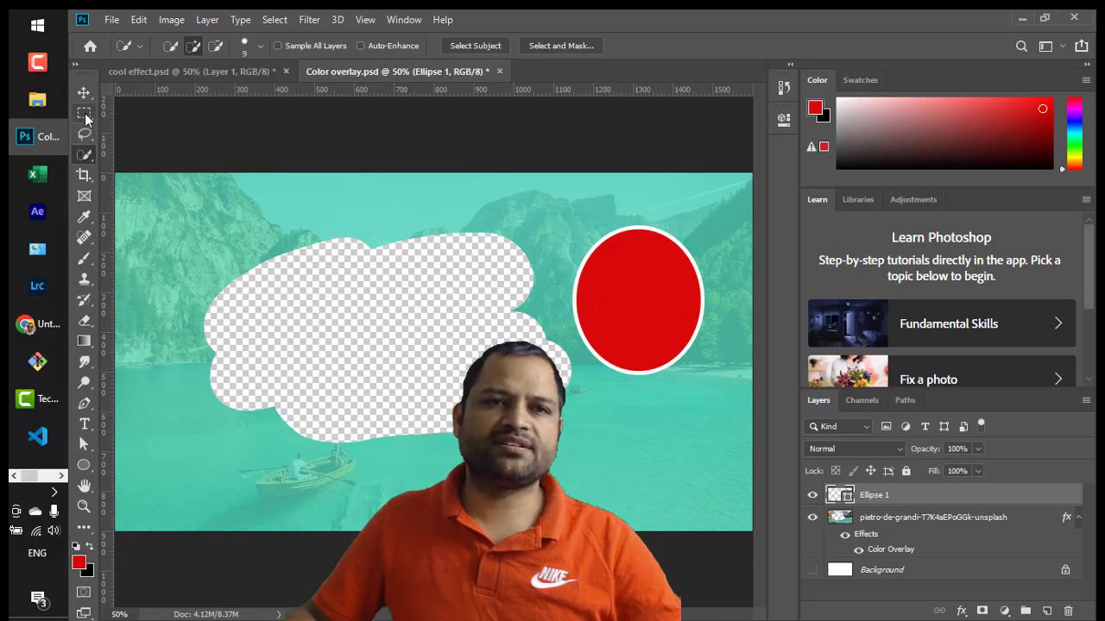
left_click_drag(157, 198, 256, 277)
right_click(209, 236)
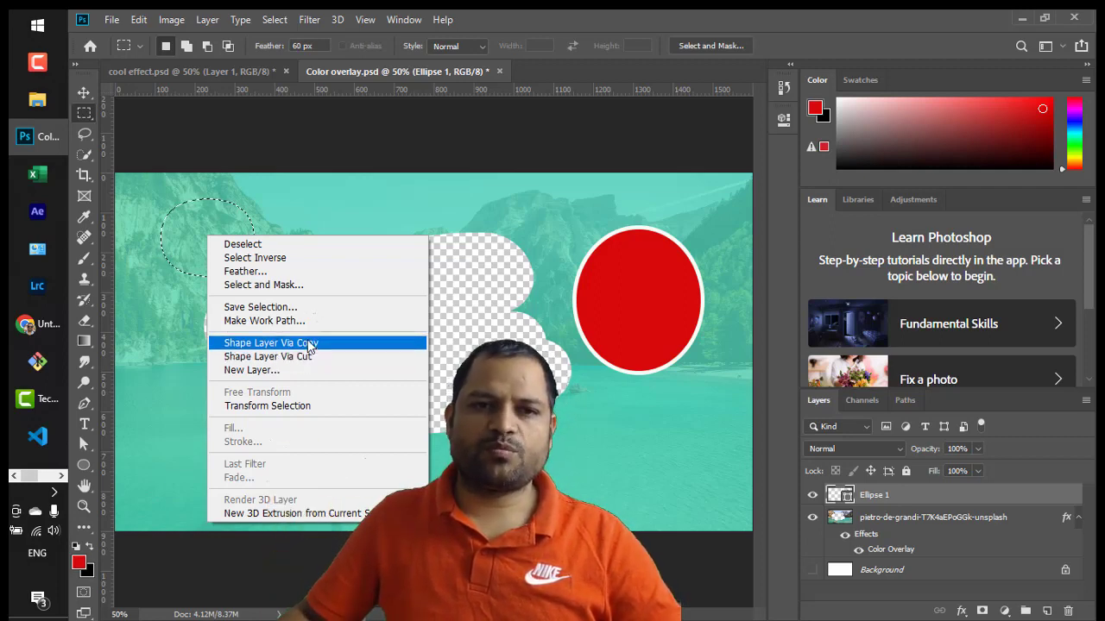
left_click(82, 119)
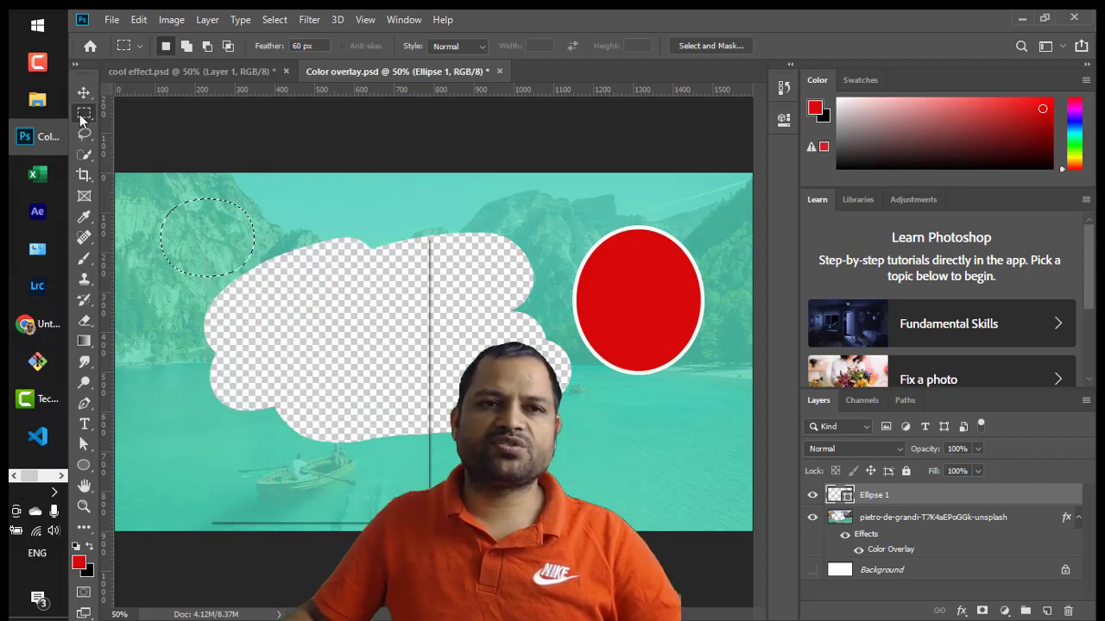
Browse the Marquee, Lasso and Quick Selection tool variants, ending on Quick Selection
right_click(83, 114)
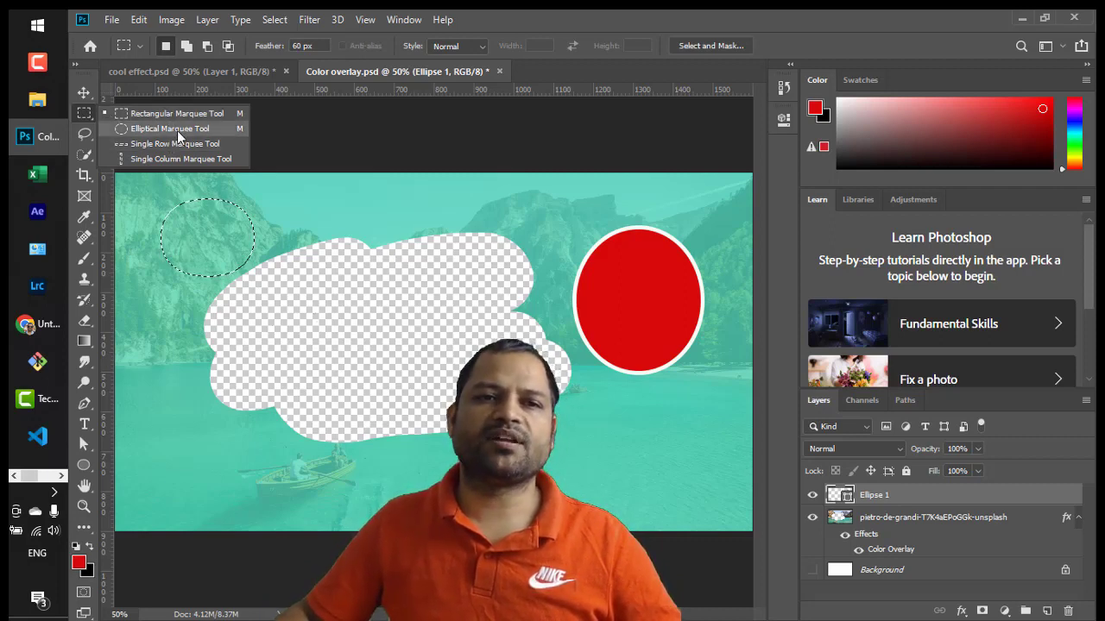
left_click(89, 135)
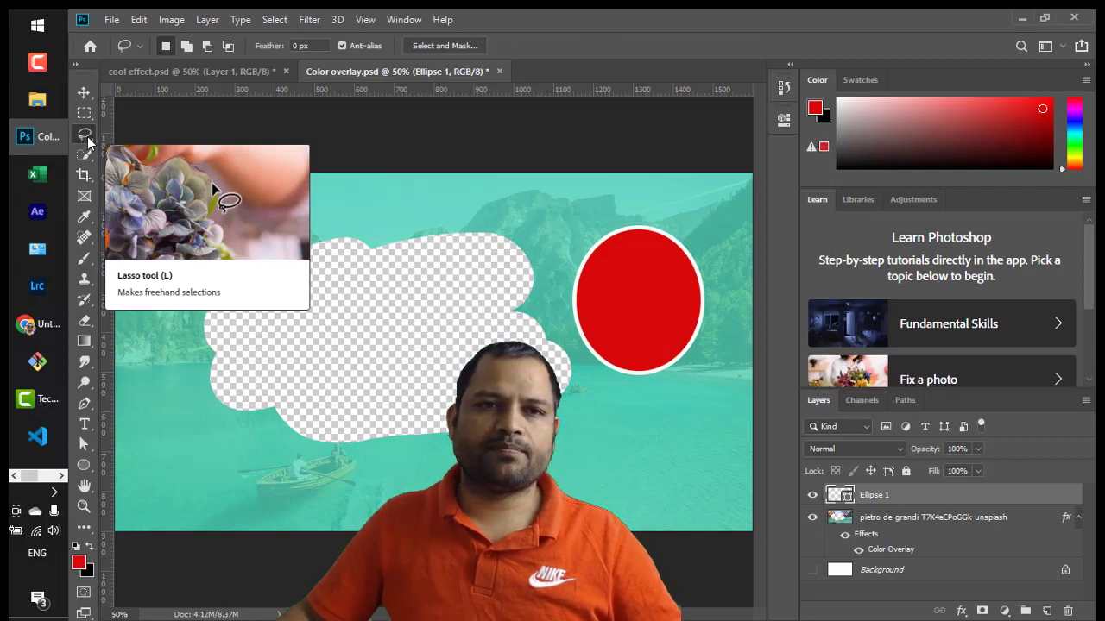
left_click(85, 156)
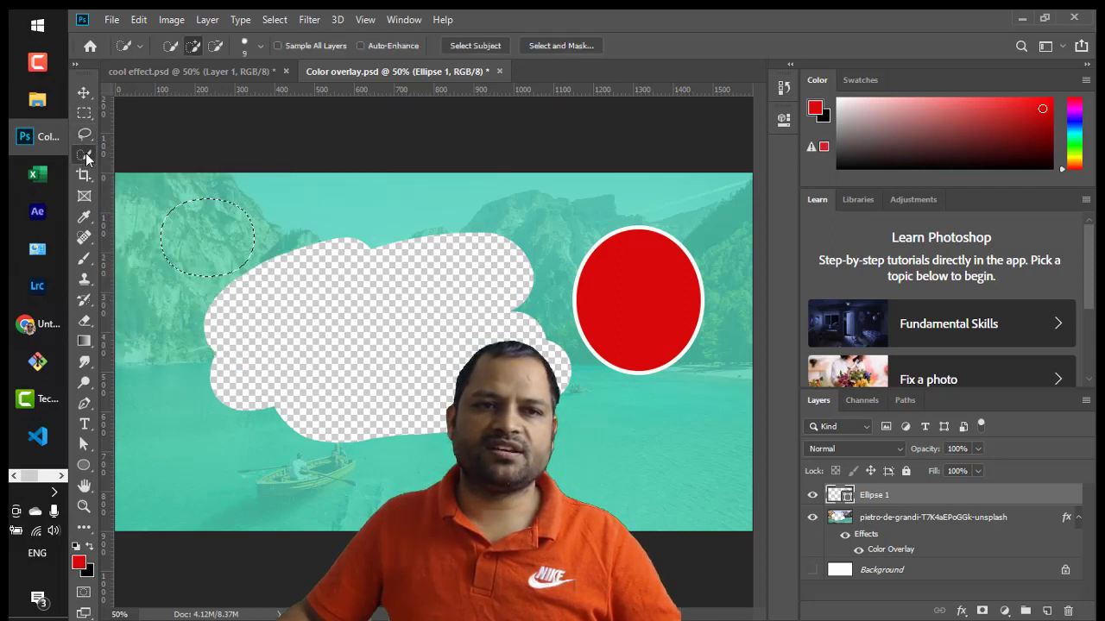
left_click(86, 157)
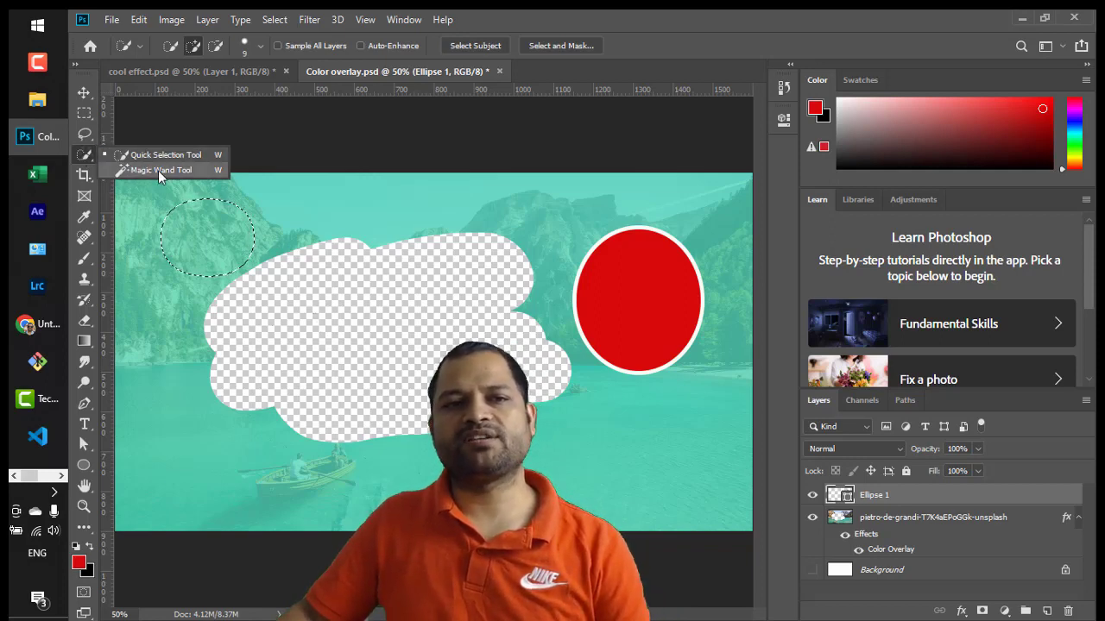
left_click(89, 136)
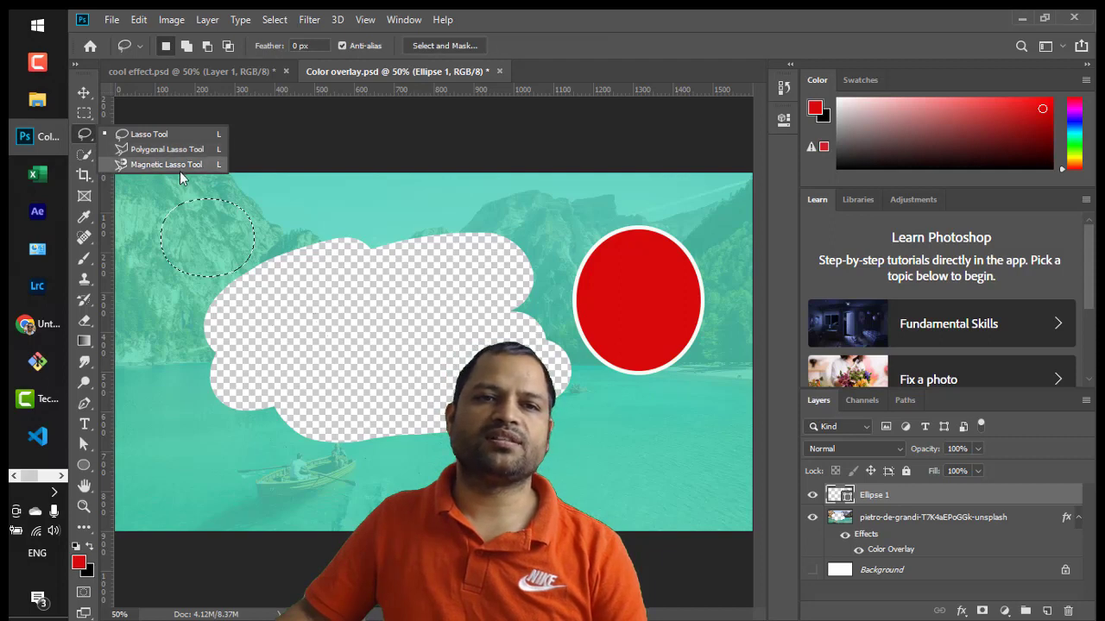
key("w")
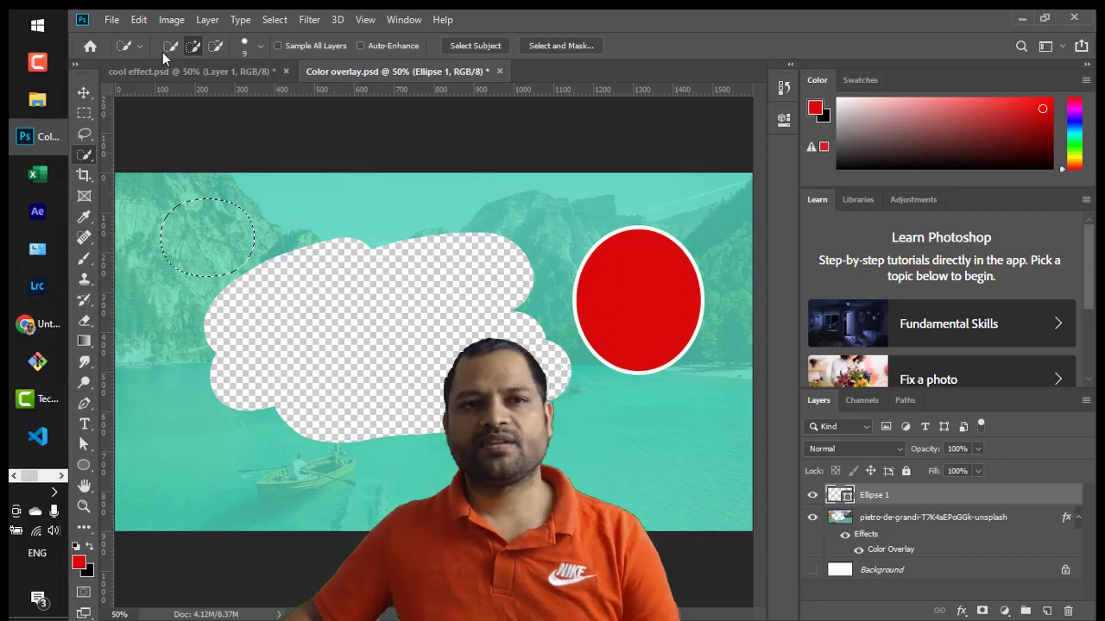
Move the lake photo layer slightly down and right, then open the foreground colour picker
left_click(84, 95)
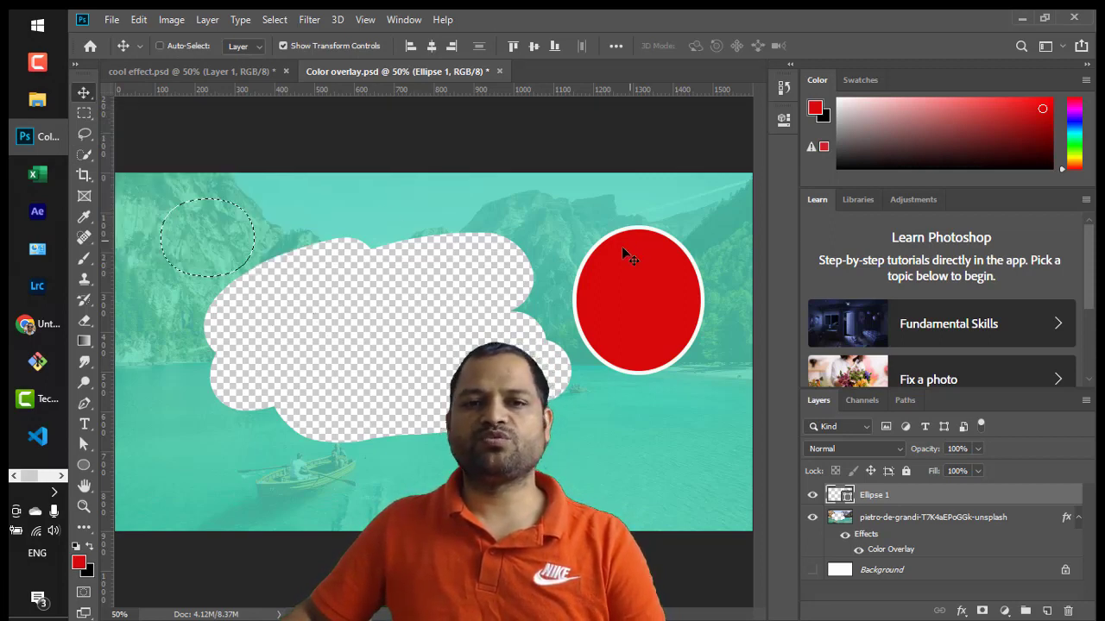
left_click(904, 519)
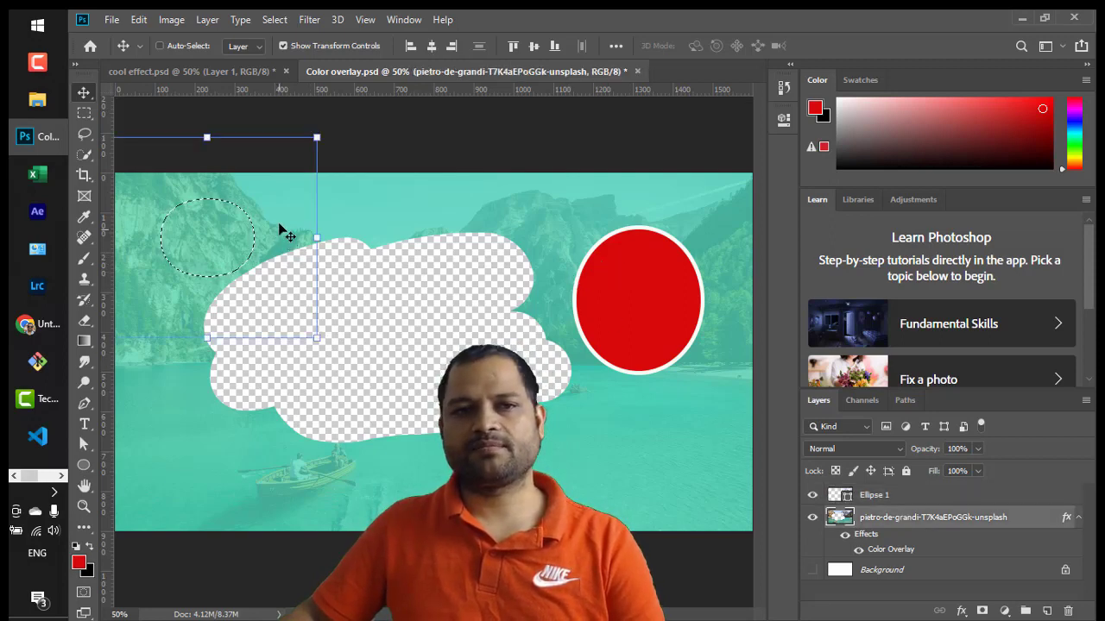
left_click_drag(272, 205, 288, 230)
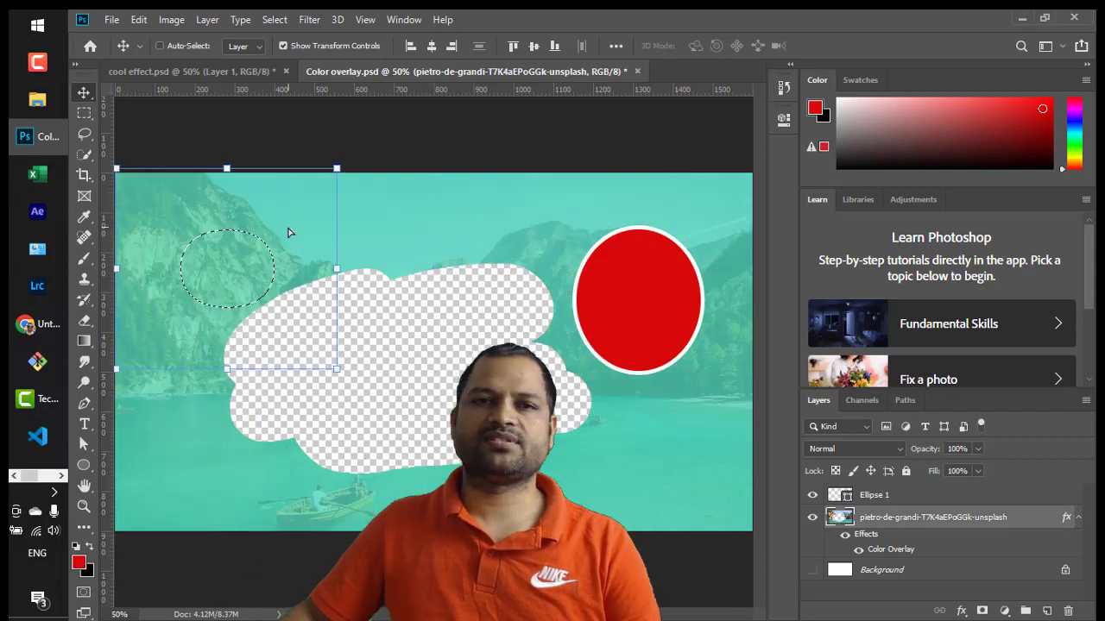
left_click(78, 564)
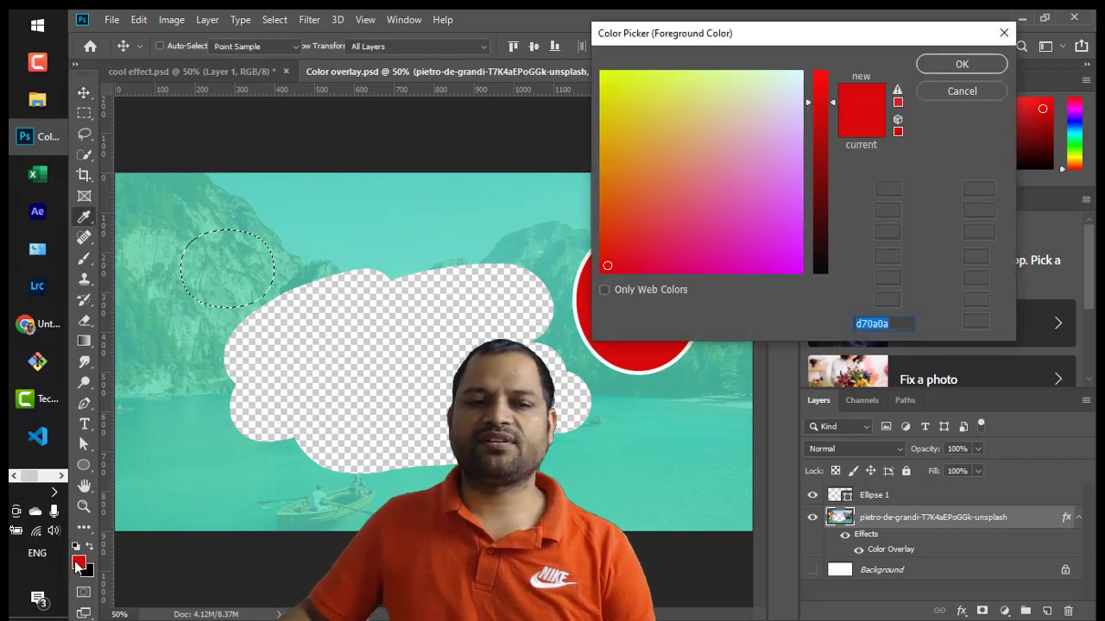
Choose a yellow-green in the Color Picker as the new foreground colour
left_click(601, 72)
left_click(961, 58)
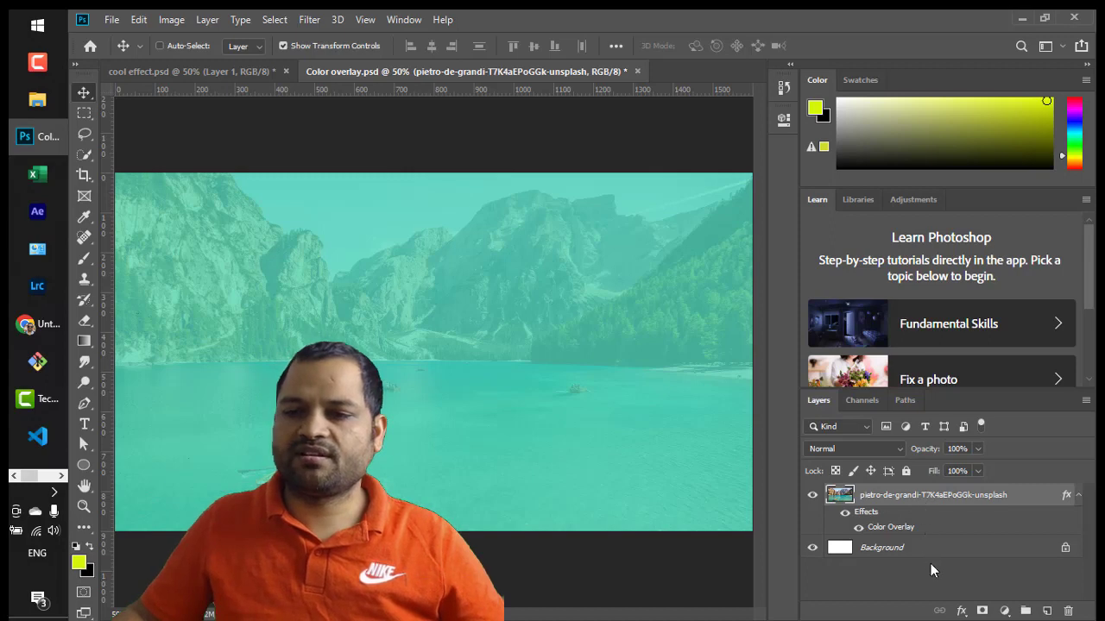
Create an empty Layer 1 and reorder the layers, leaving Layer 1 selected above the lake photo
left_click(1046, 613)
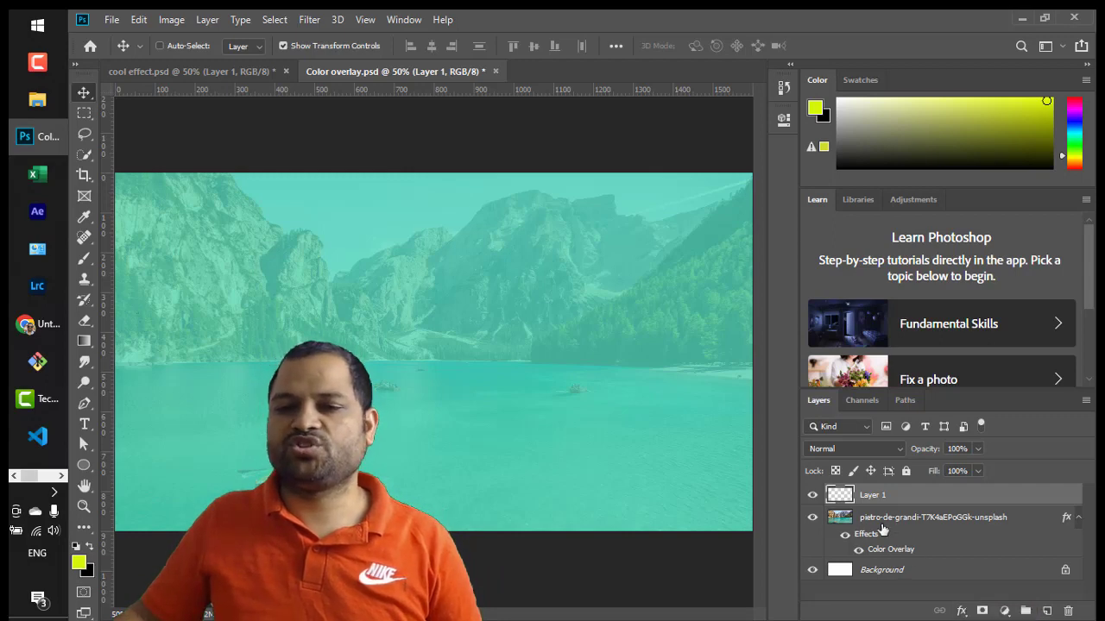
left_click(954, 520)
key("ctrl+t")
left_click_drag(953, 510, 950, 489)
left_click_drag(914, 547, 874, 489)
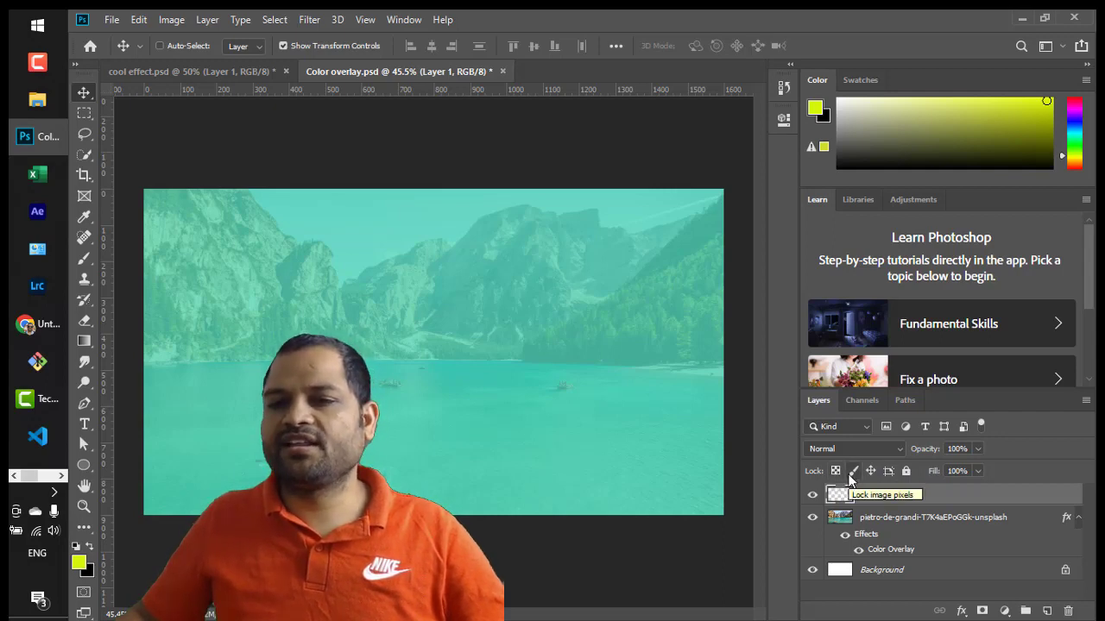
left_click(898, 519)
left_click(920, 499)
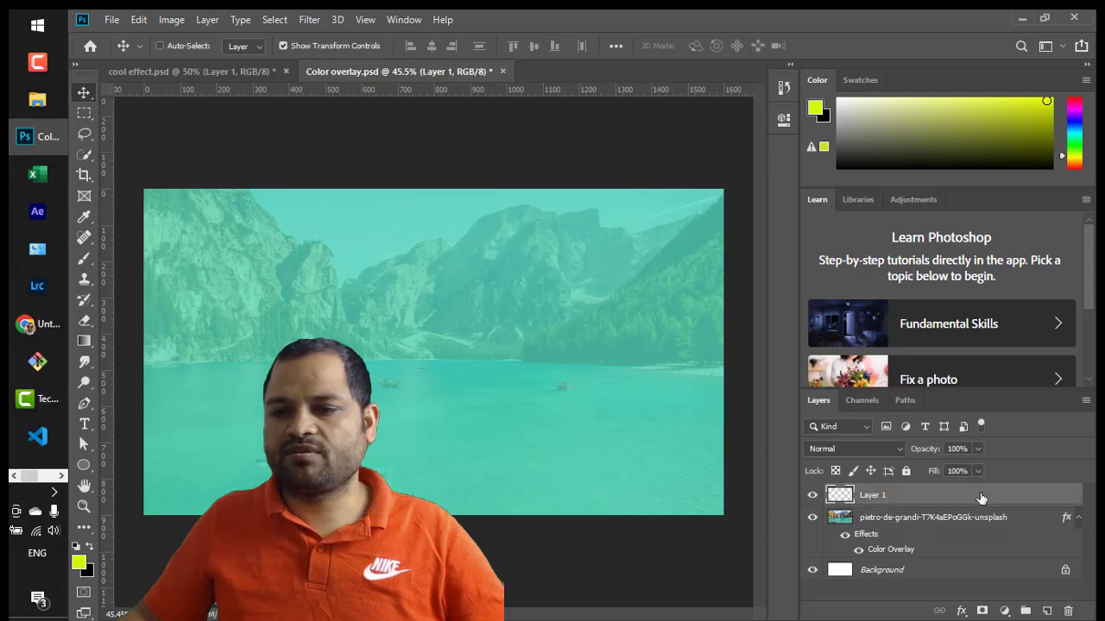
Delete Layer 1 and set the photo's opacity to 0% then back to 100%, keeping Normal blending
left_click(1069, 611)
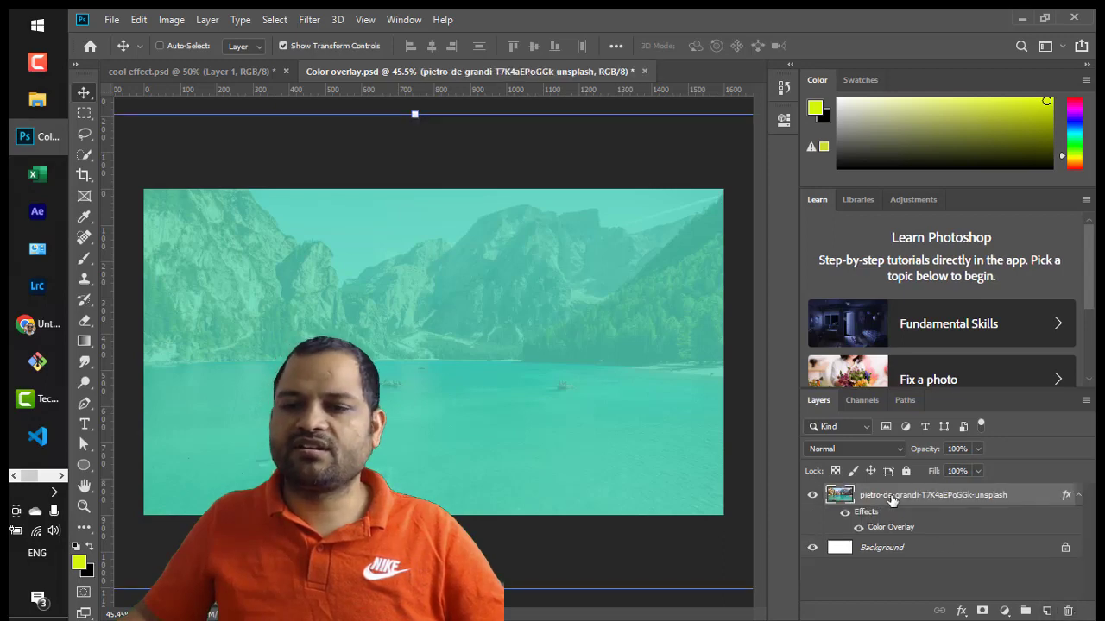
mouse_move(932, 452)
left_mouse_down()
mouse_move(893, 452)
mouse_move(946, 455)
left_mouse_up()
type("0")
key("Return")
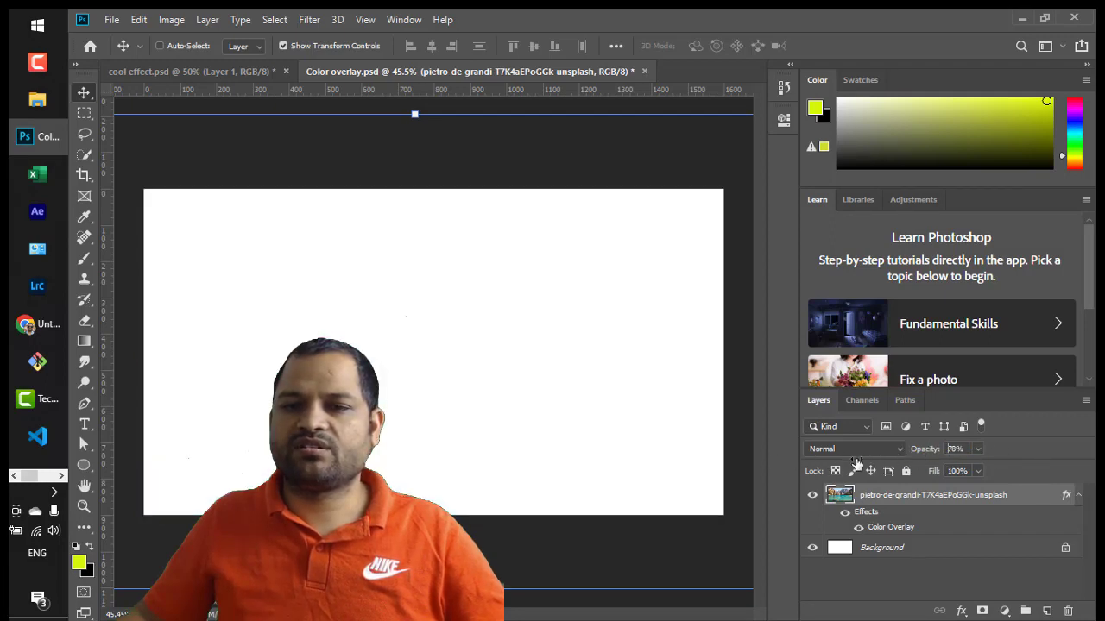
mouse_move(928, 460)
left_mouse_down()
mouse_move(937, 451)
mouse_move(924, 451)
mouse_move(945, 455)
left_mouse_up()
key("Return")
left_click(861, 453)
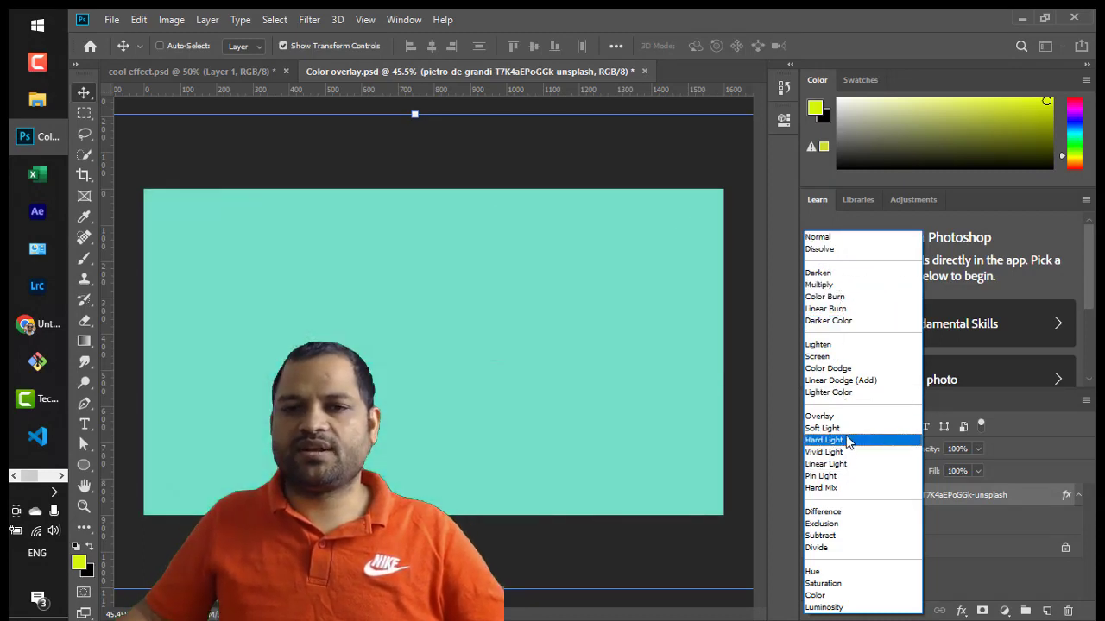
left_click(509, 455)
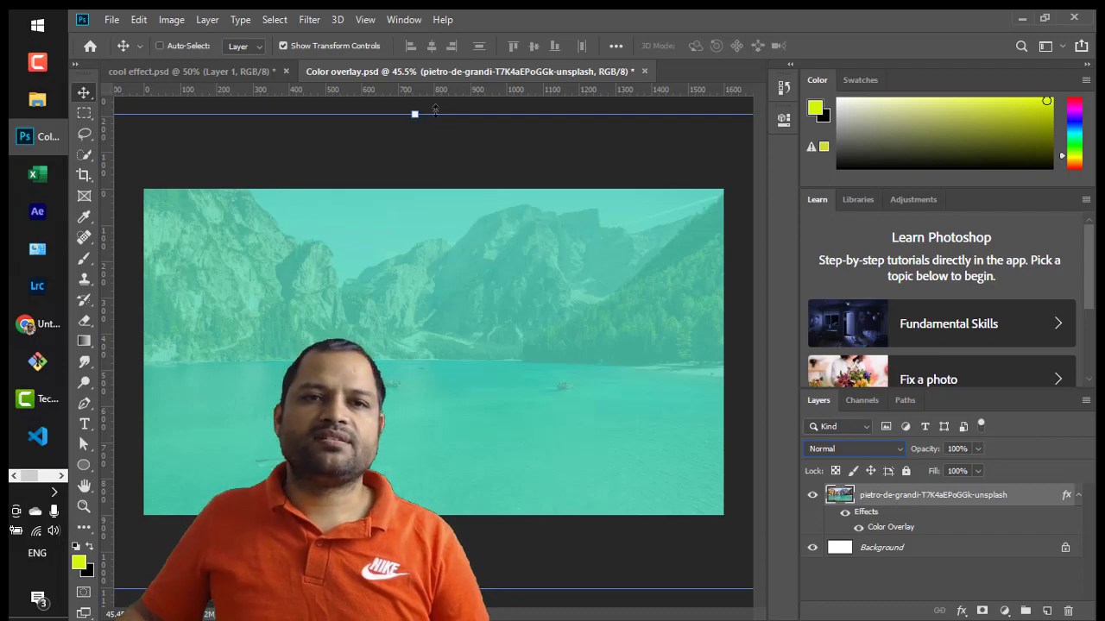
With the Move tool's transform controls, resize the photo by dragging its edge handles to the canvas edges
left_click(83, 113)
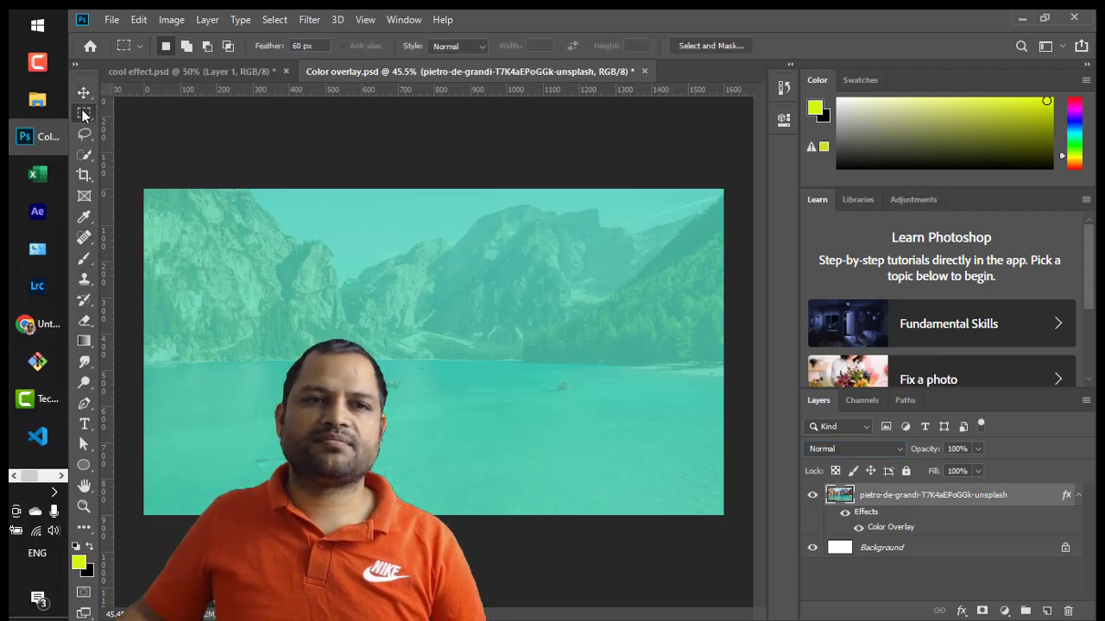
left_click(84, 92)
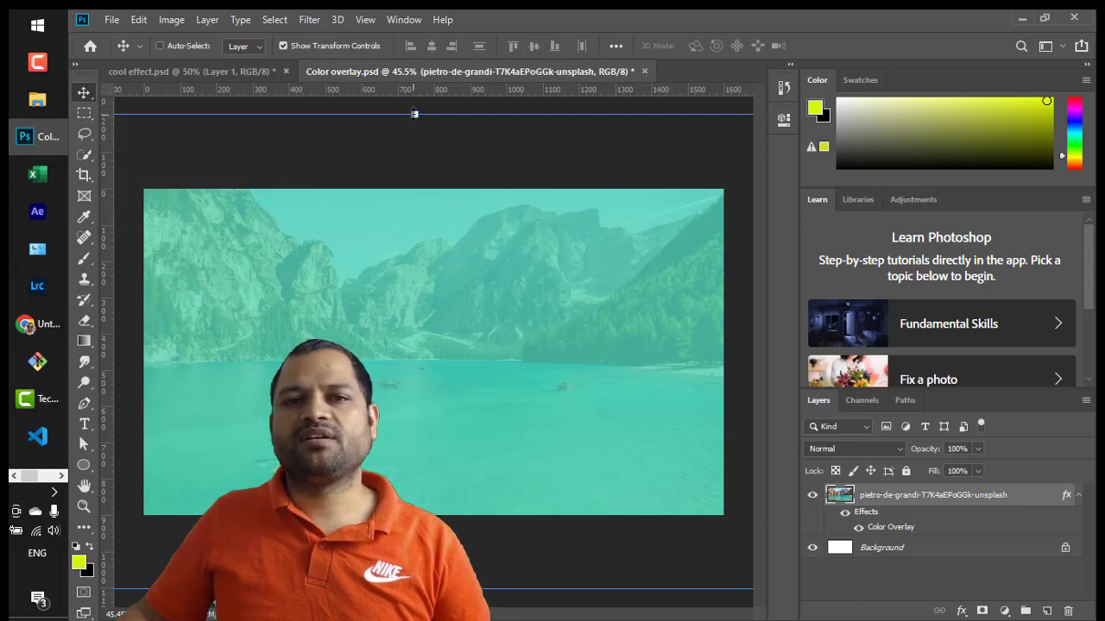
left_click_drag(415, 113, 417, 219)
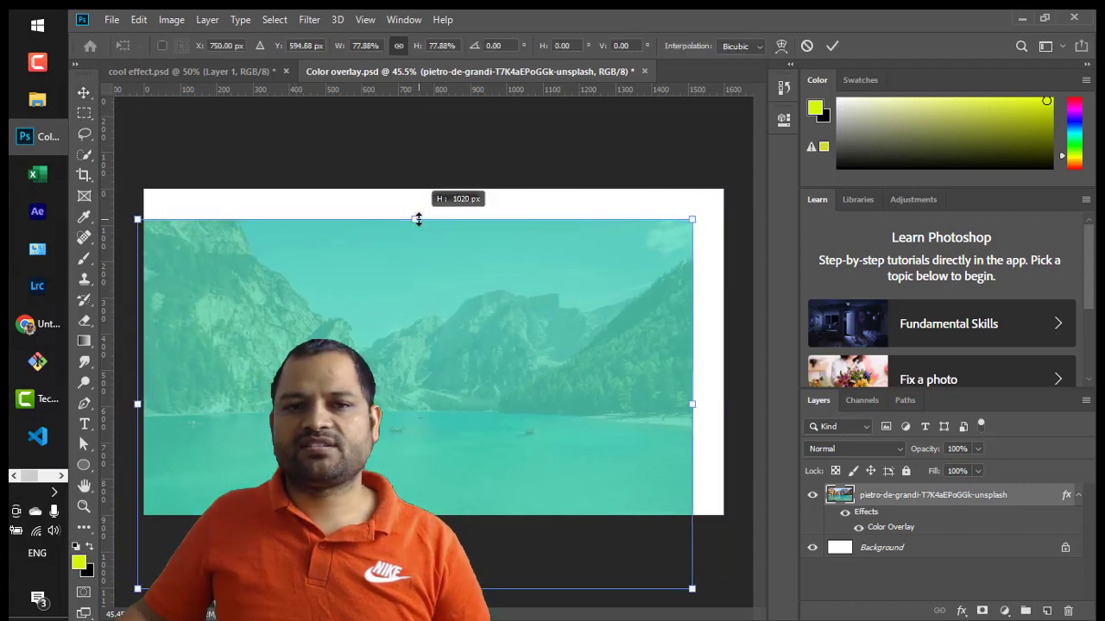
left_click_drag(415, 589, 414, 515)
left_click_drag(636, 368, 723, 371)
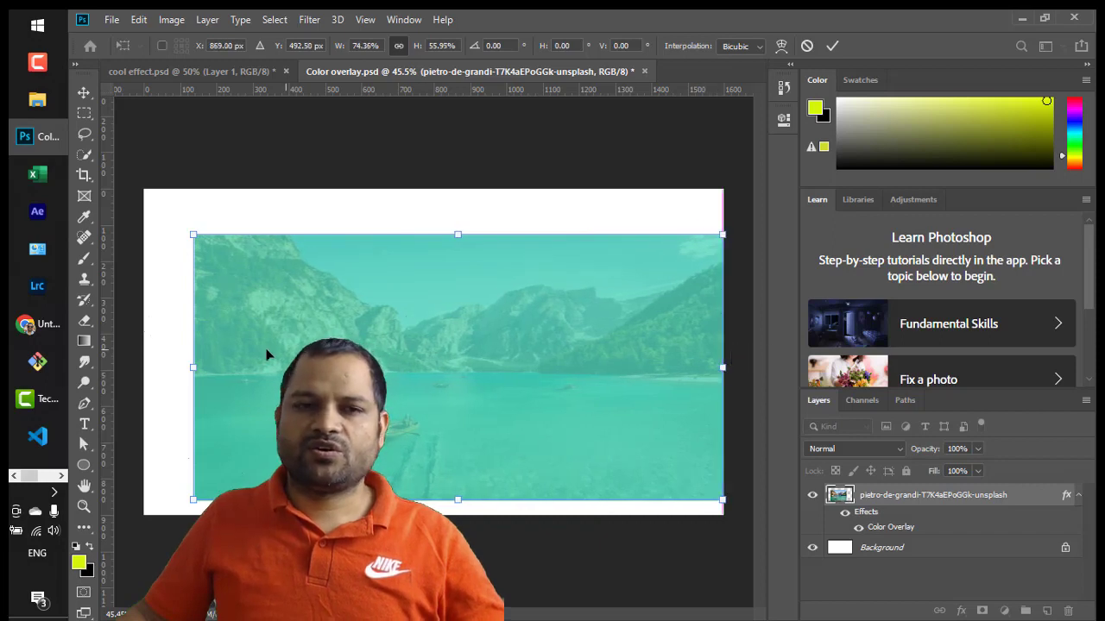
left_click_drag(195, 367, 152, 365)
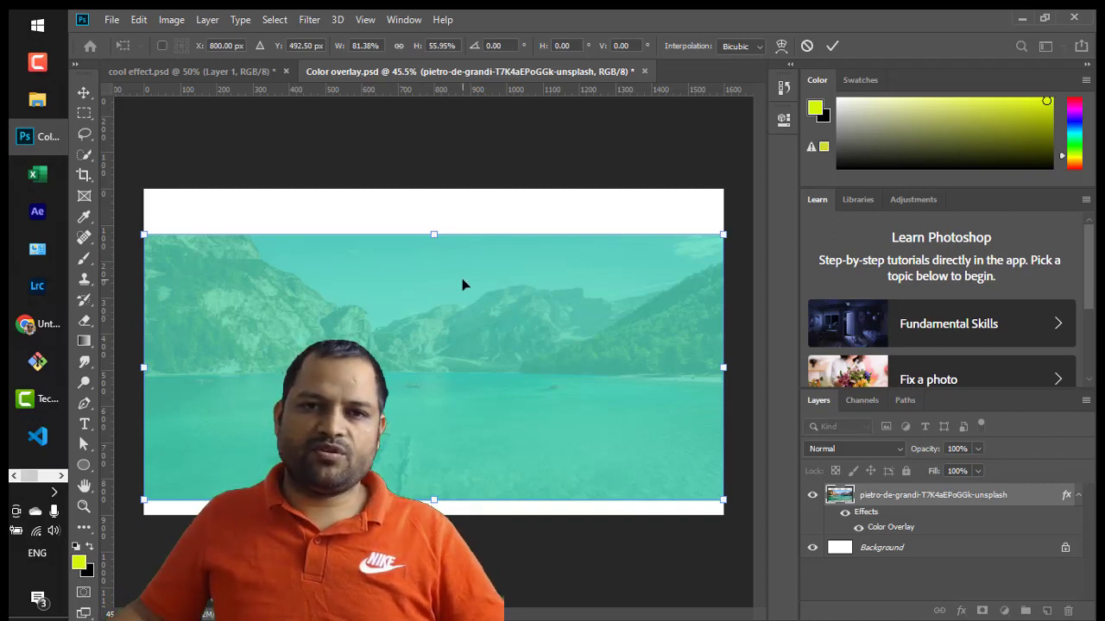
left_click_drag(433, 234, 433, 195)
left_click_drag(434, 192, 433, 191)
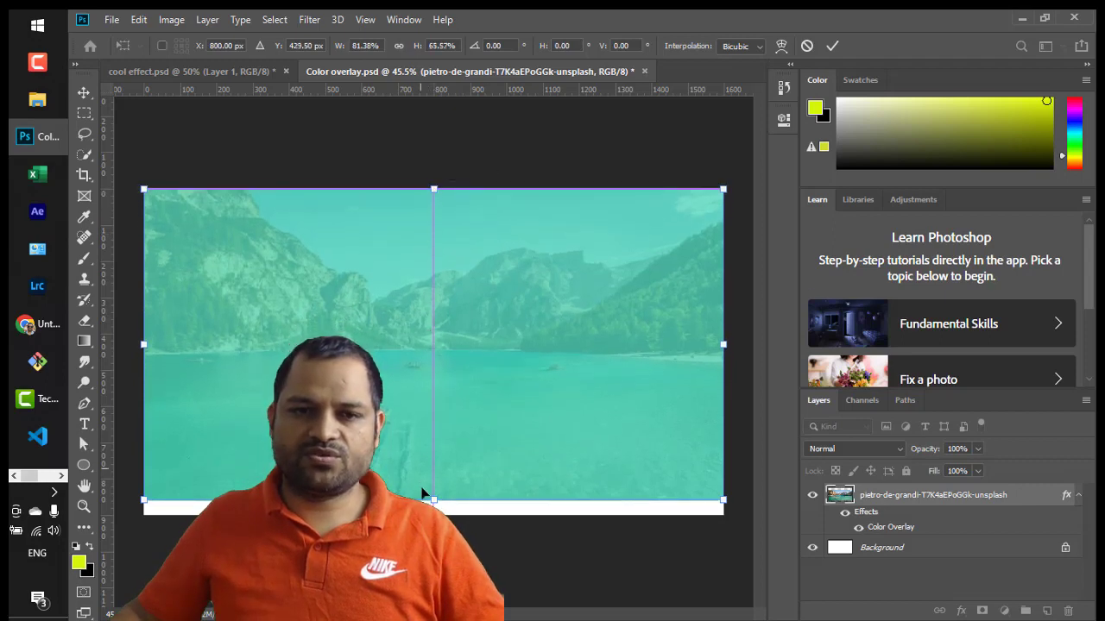
left_click_drag(435, 501, 435, 515)
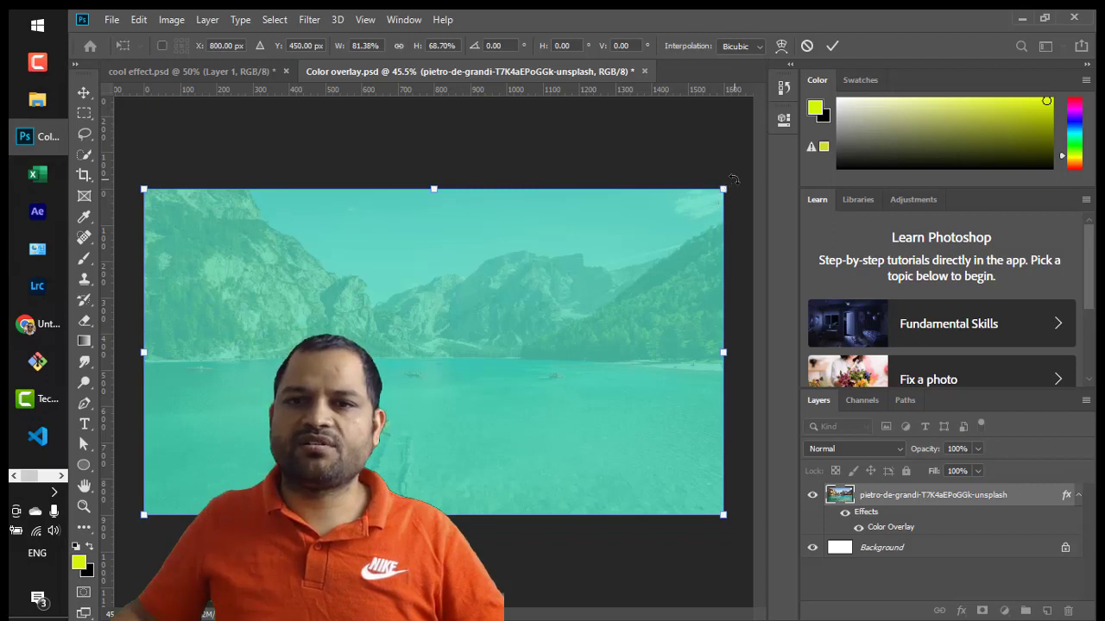
Shrink and tilt the photo about -23°, then distort it by pulling its top-right corner down
left_click_drag(729, 173, 712, 190)
right_click(488, 239)
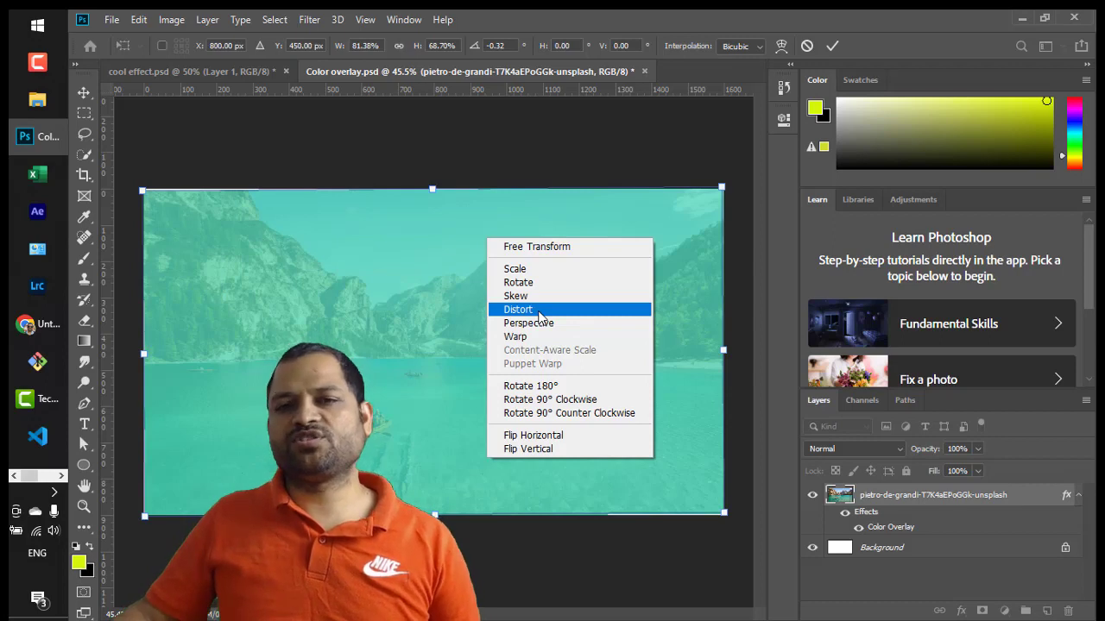
left_click(574, 247)
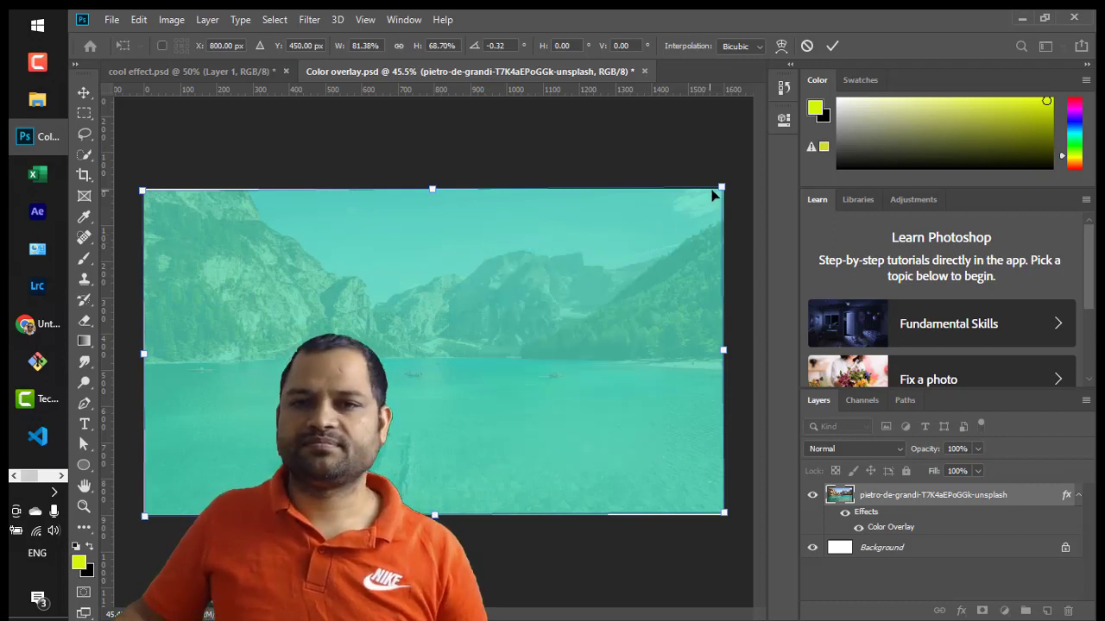
left_click_drag(658, 242, 596, 138)
right_click(474, 297)
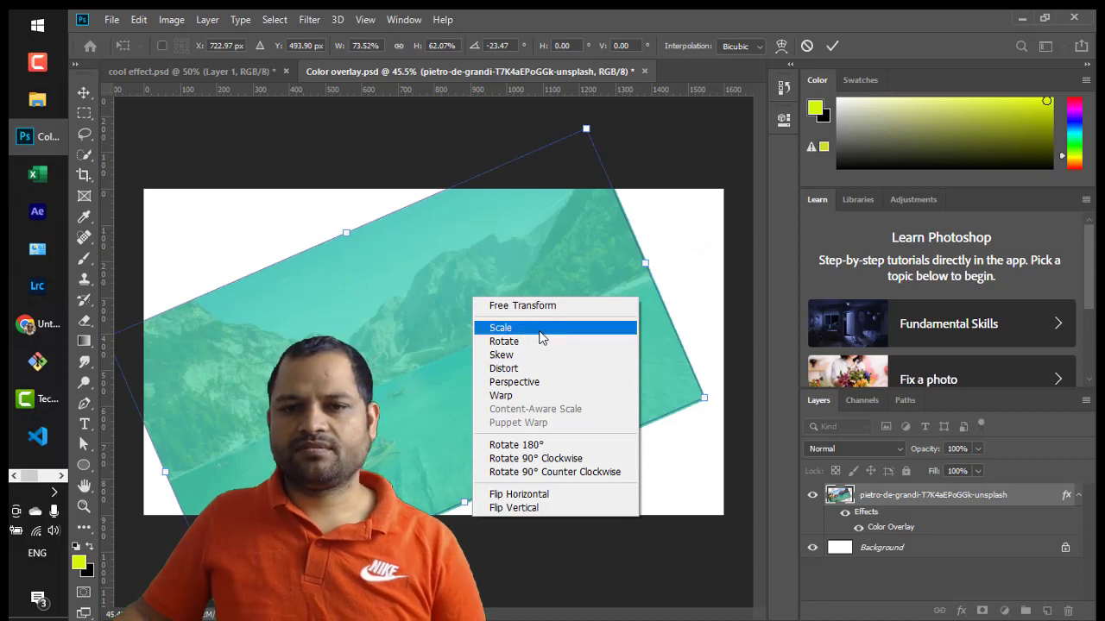
left_click(539, 370)
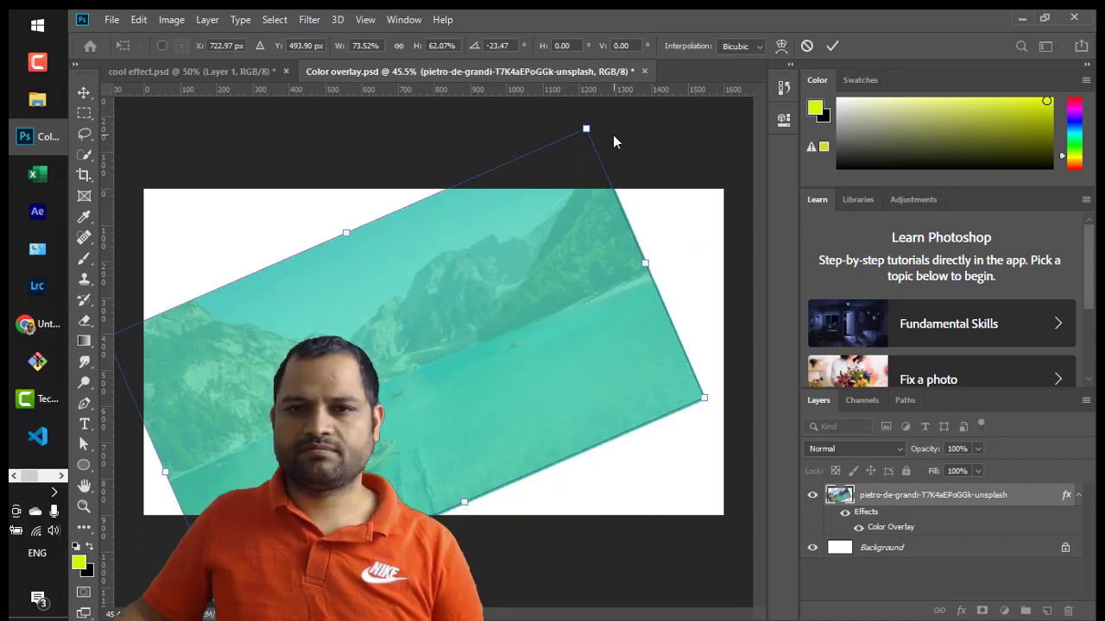
left_click_drag(586, 131, 592, 243)
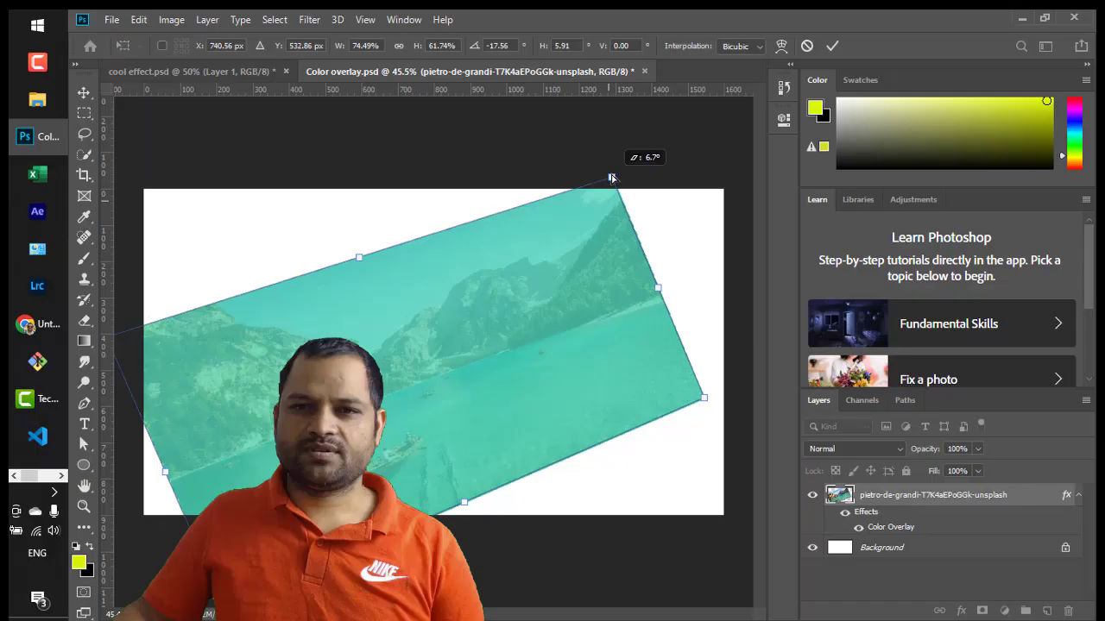
Cancel the transform, apply a Black & White adjustment, and hide the teal Color Overlay effect
key("Escape")
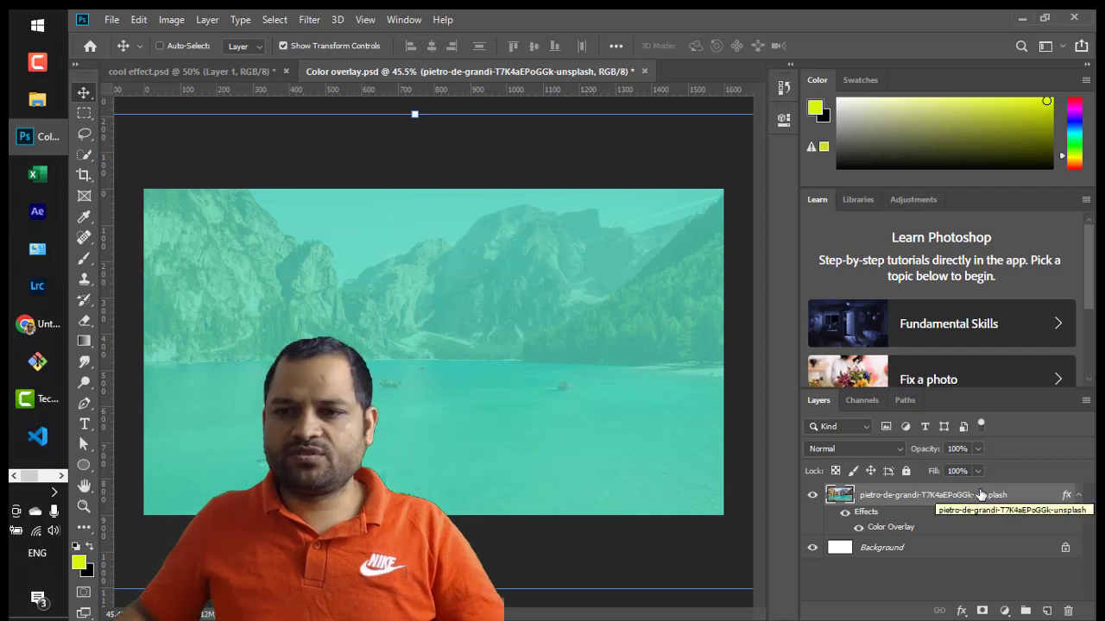
left_click(171, 19)
mouse_move(187, 58)
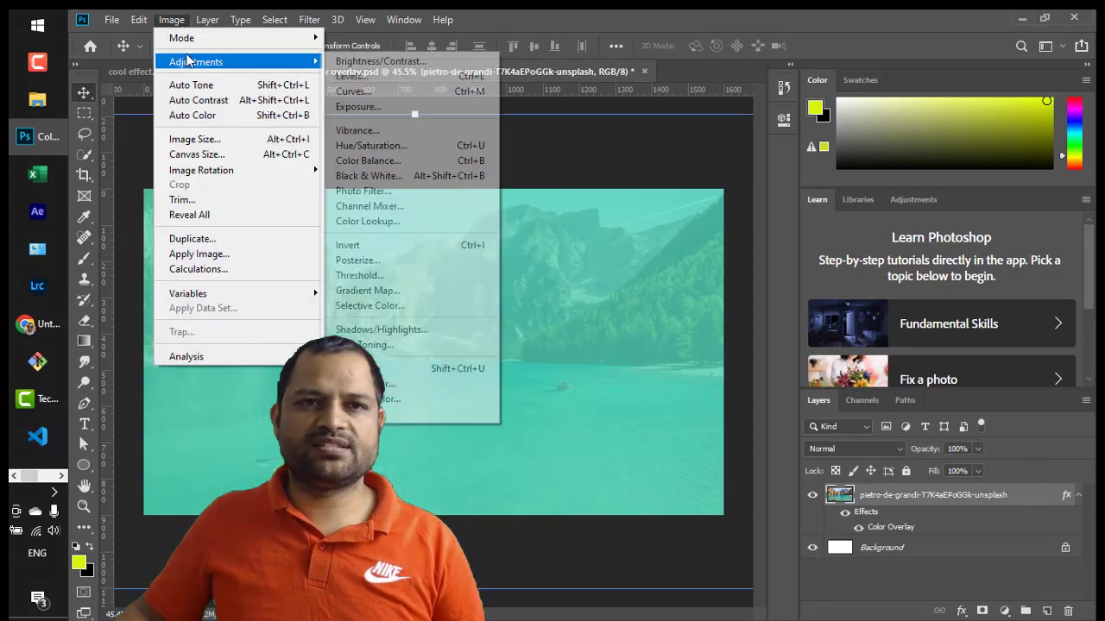
left_click(387, 79)
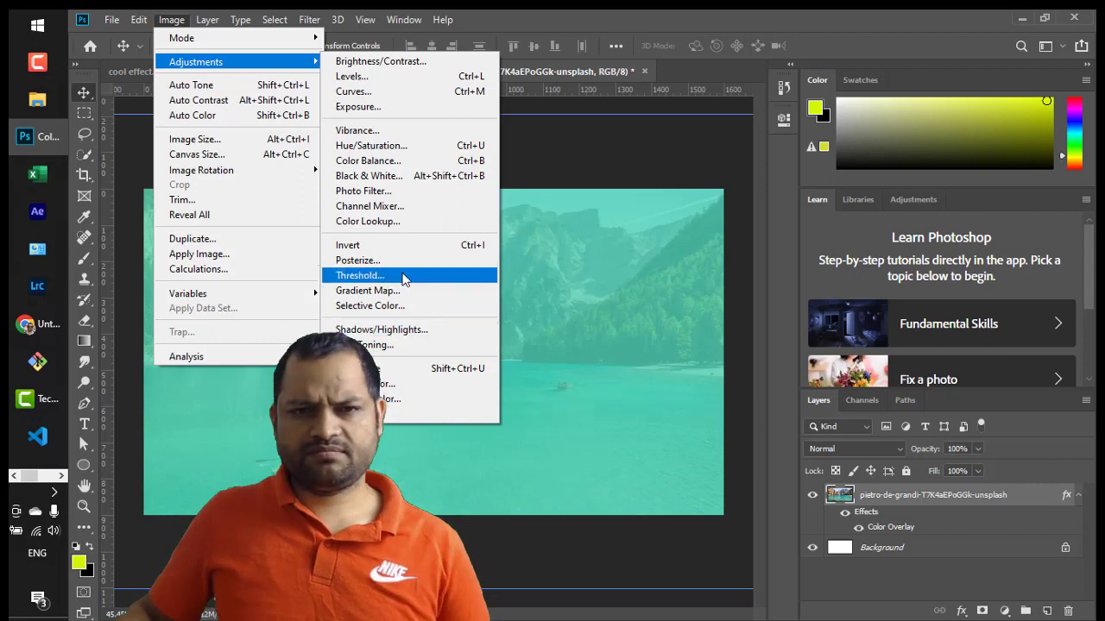
left_click(405, 177)
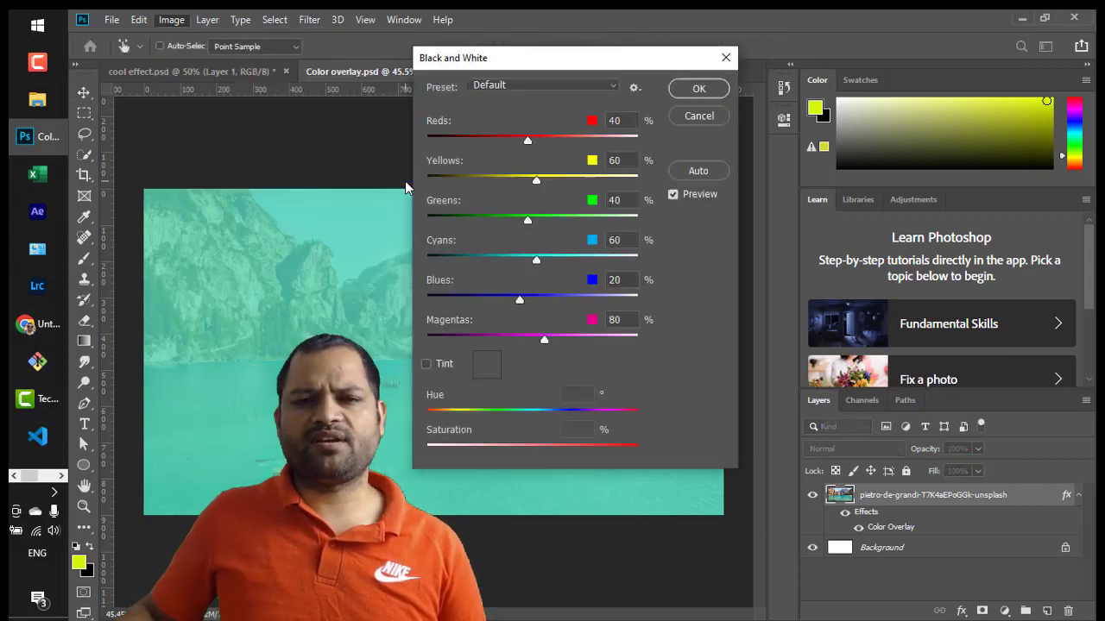
left_click(690, 89)
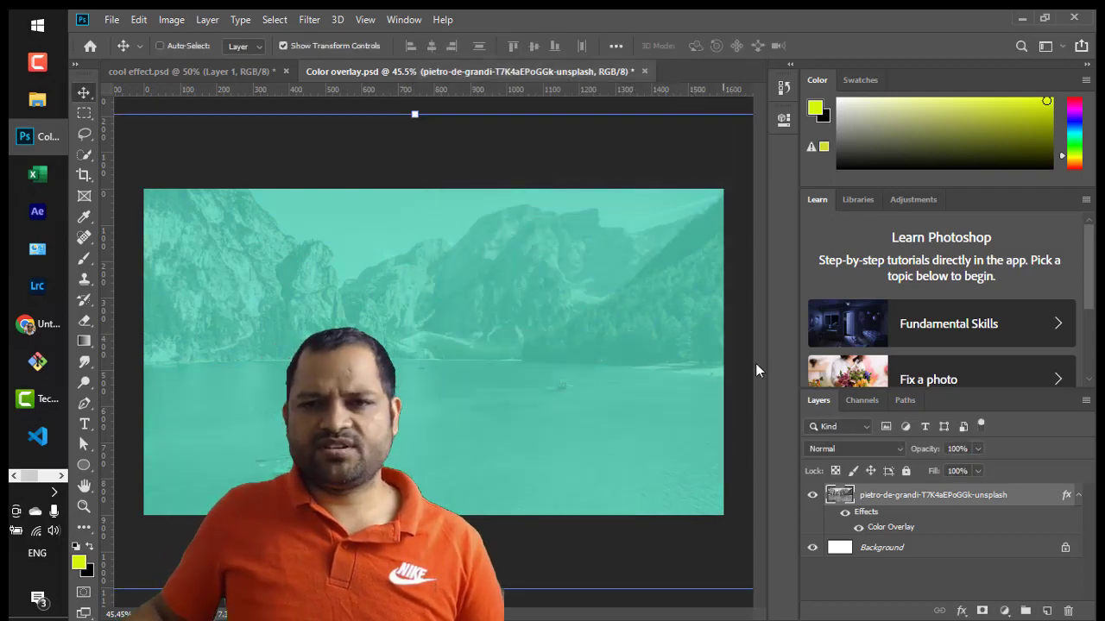
left_click(858, 527)
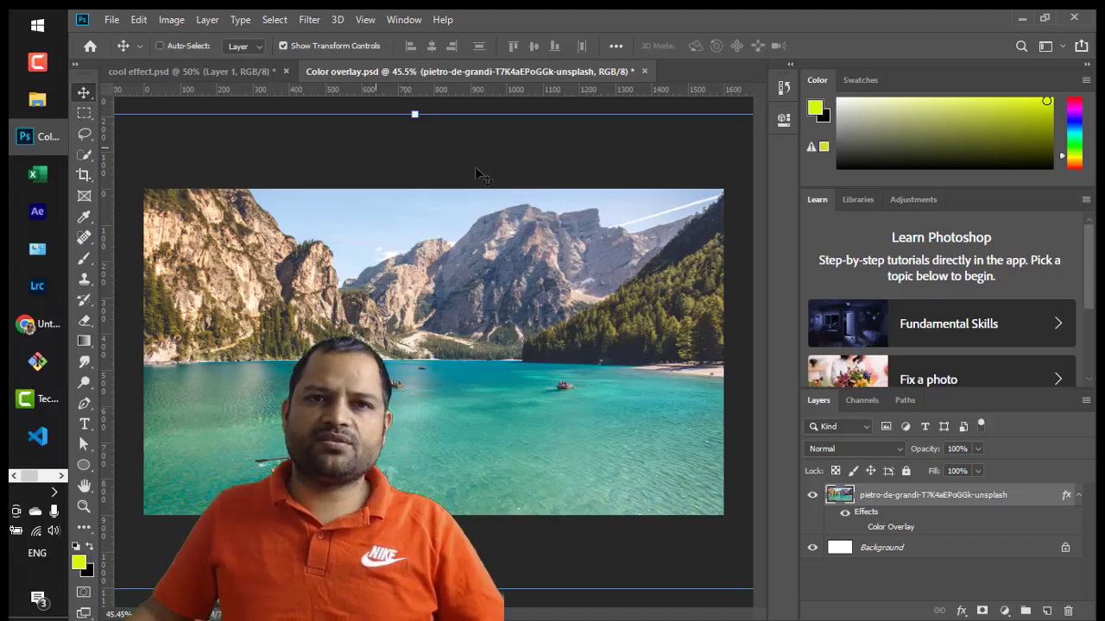
Preview Dry Brush, Neon Glow, Plastic Wrap and Palette Knife in the Filter Gallery, then cancel
left_click(311, 19)
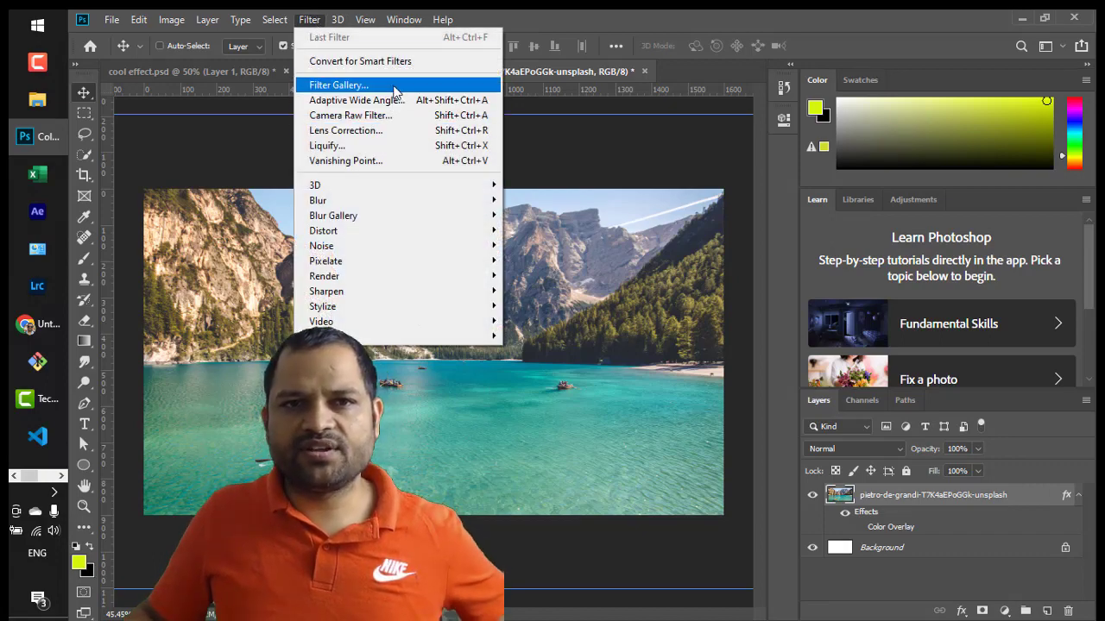
left_click(362, 84)
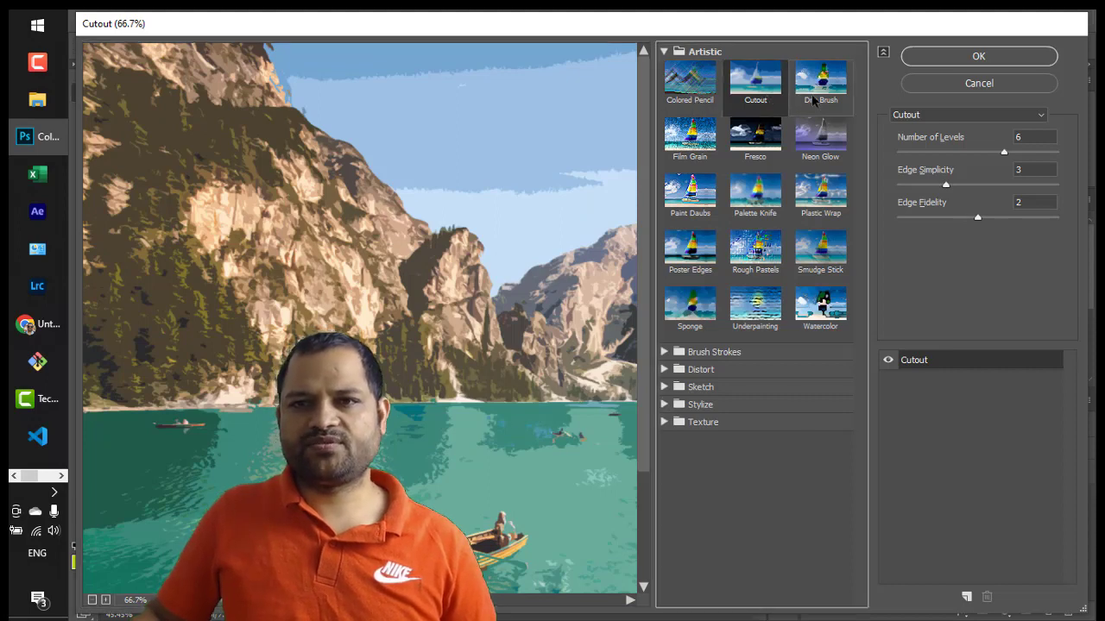
left_click(820, 80)
left_click(805, 139)
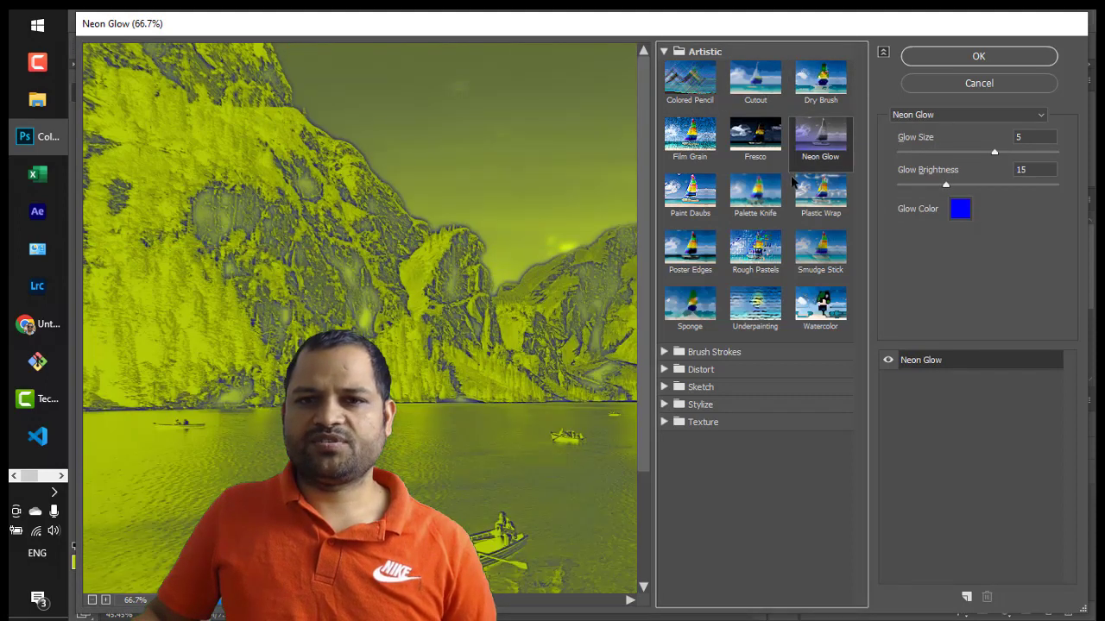
left_click(819, 192)
left_click(753, 203)
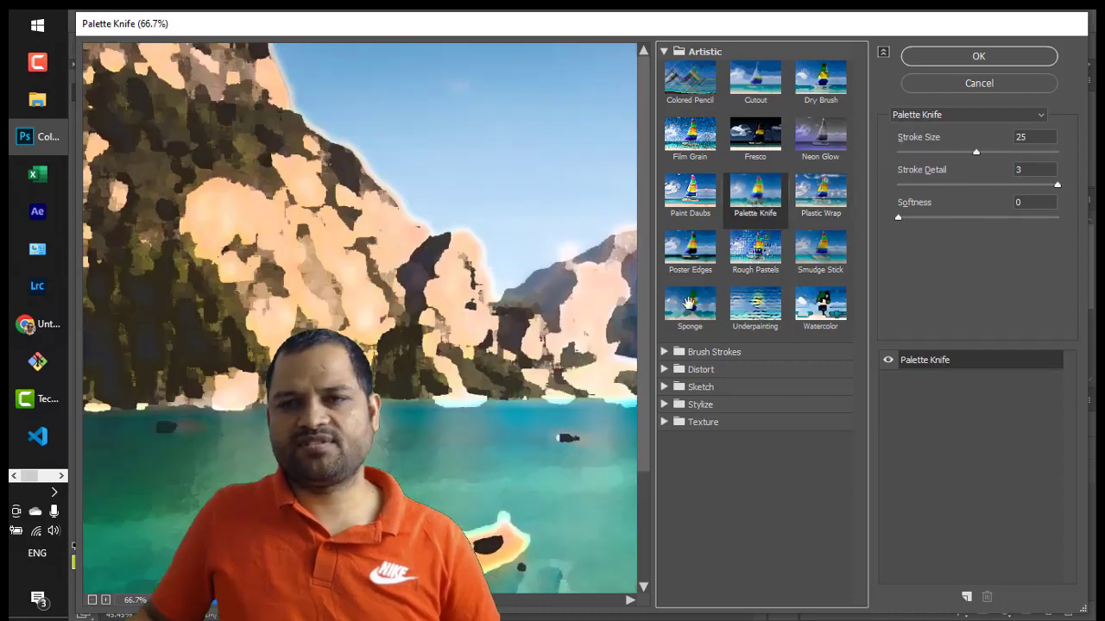
left_click(979, 82)
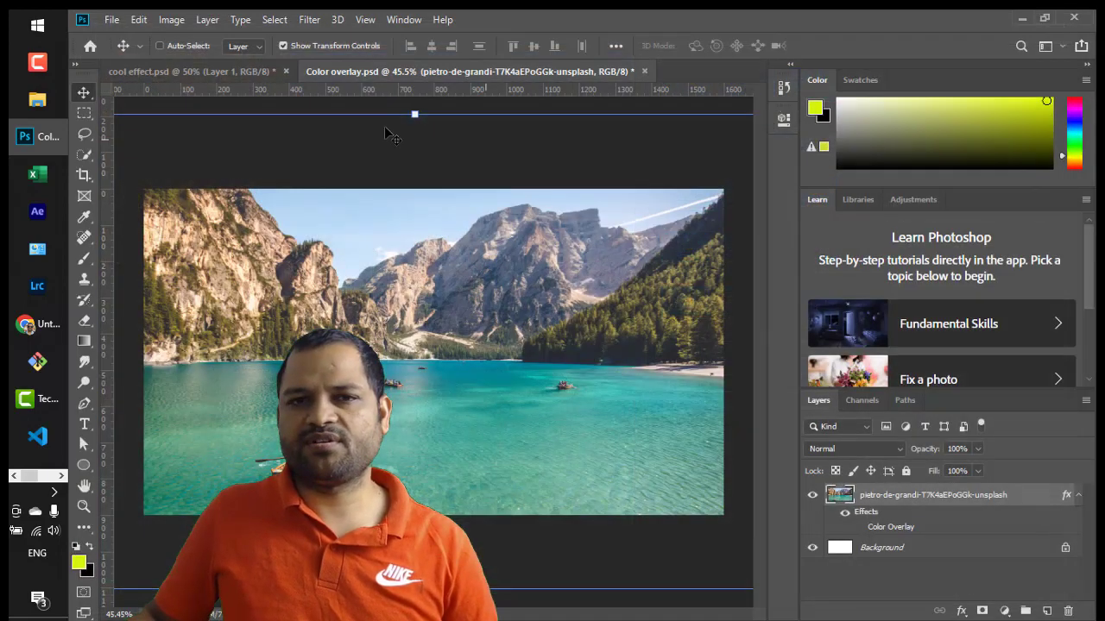
Bring up the Stylize submenu of the Filter menu
left_click(309, 19)
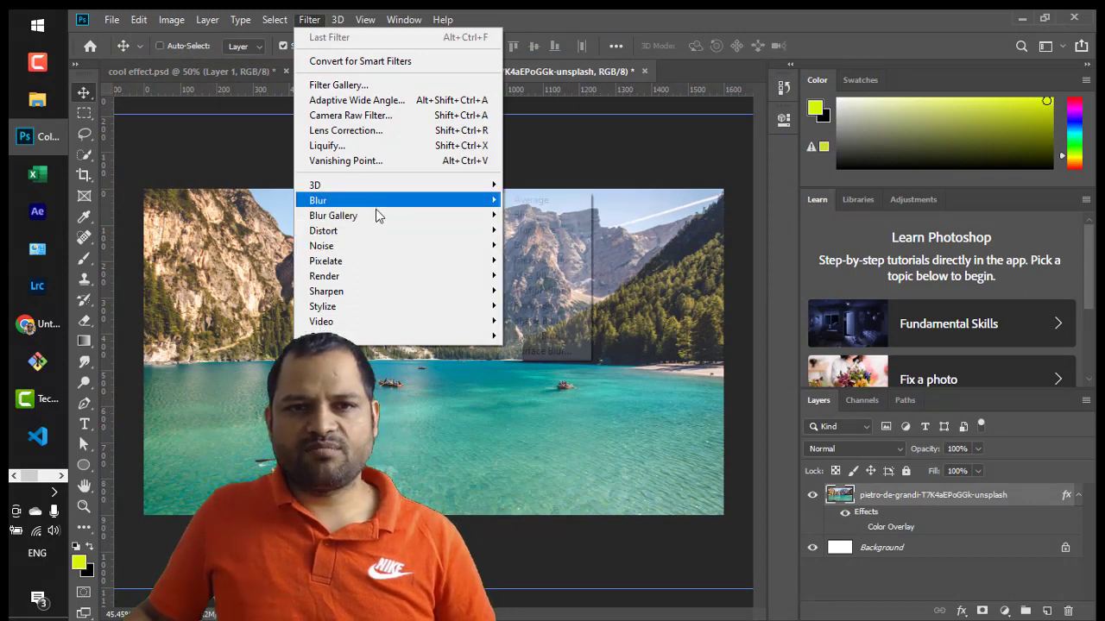
mouse_move(375, 233)
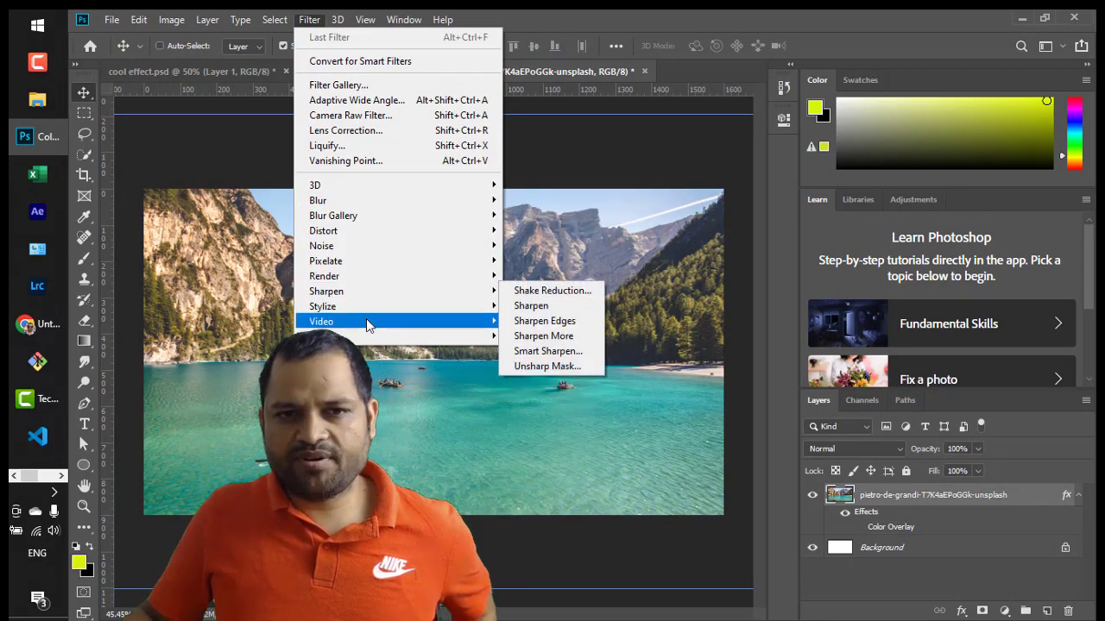
mouse_move(389, 313)
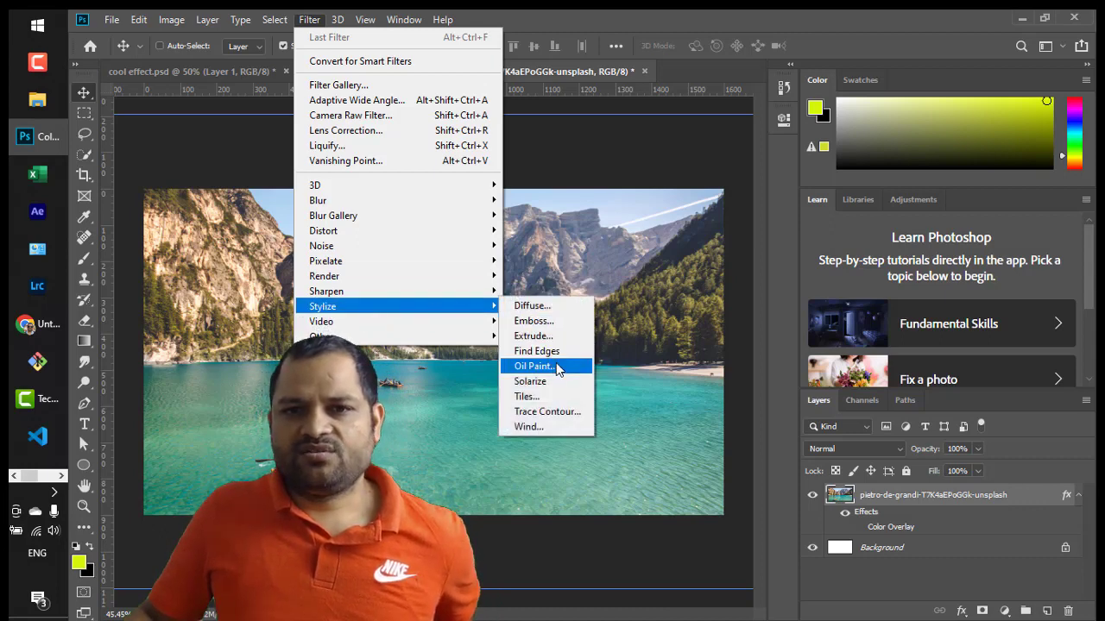